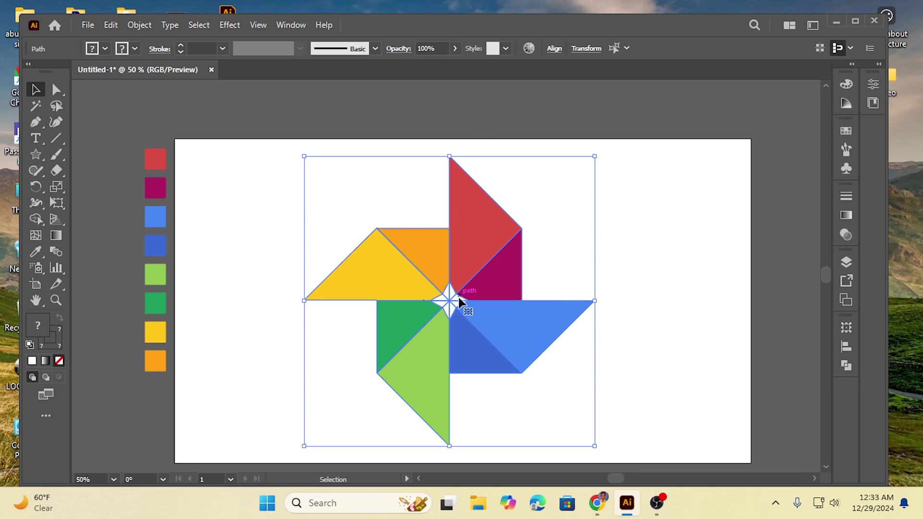
Delete the selected pinwheel artwork from the artboard, keeping the column of colour swatches
key("Delete")
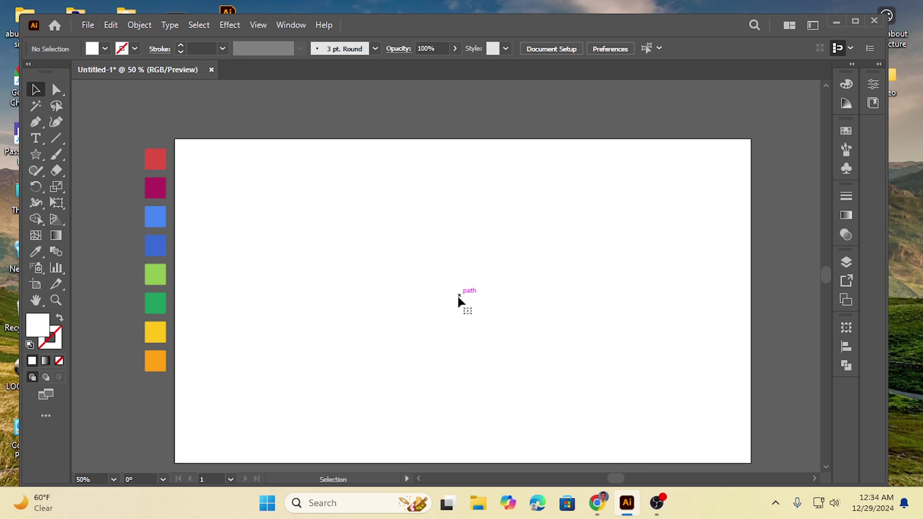
left_click_drag(112, 150, 167, 369)
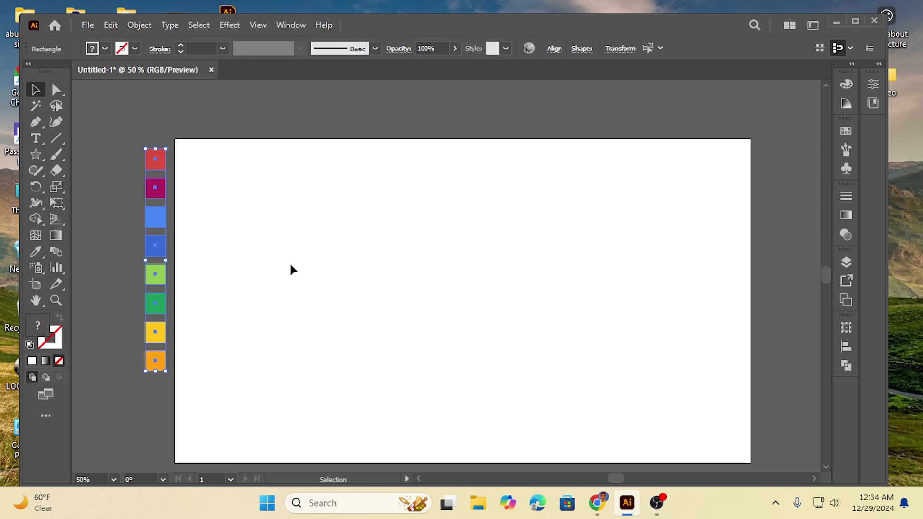
left_click(129, 182)
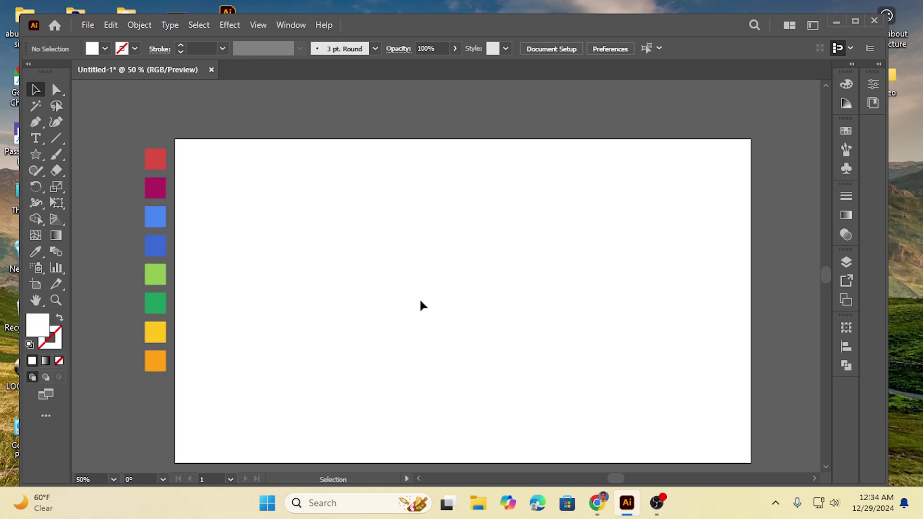
Draw a square with the Rectangle tool and move it closer to the middle of the artboard
left_click(38, 152)
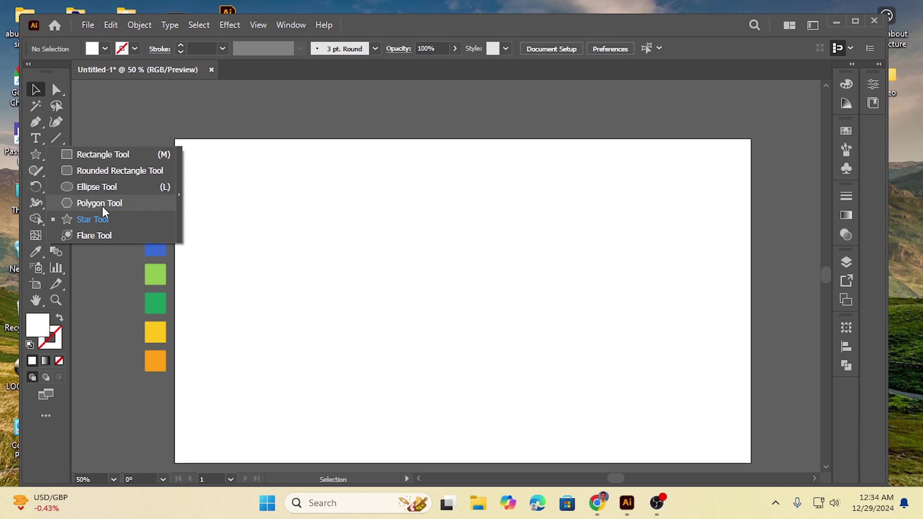
left_click(93, 152)
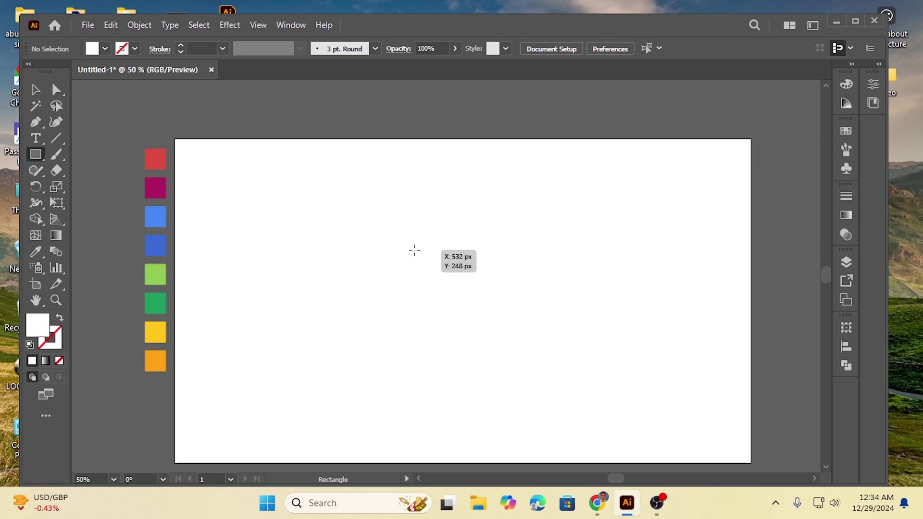
left_click_drag(405, 235, 471, 301)
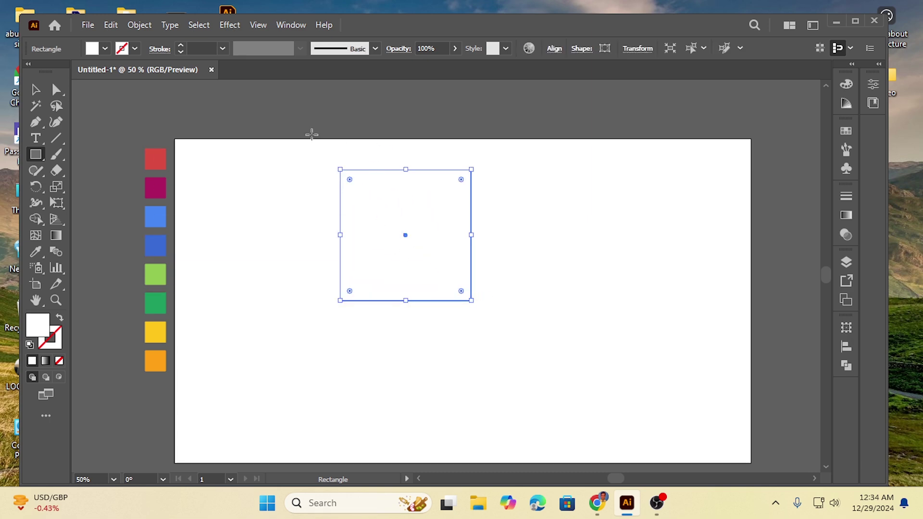
left_click(37, 92)
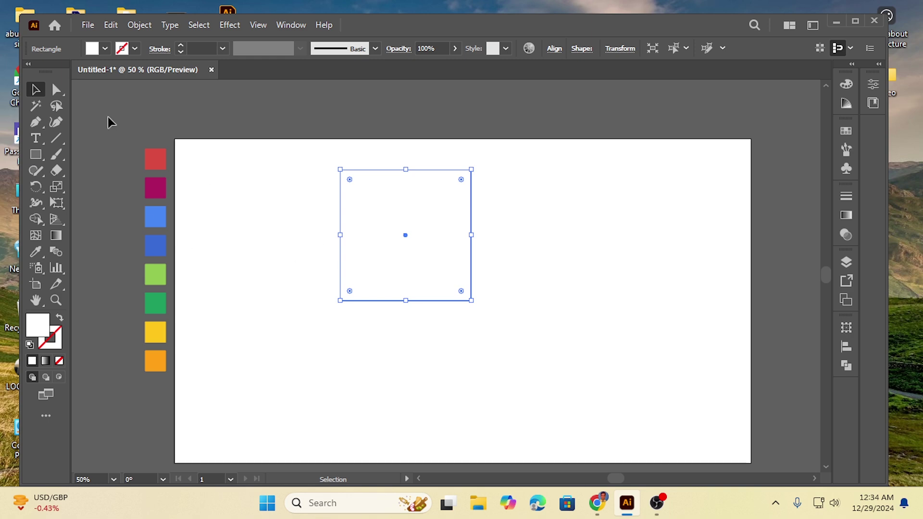
left_click(294, 229)
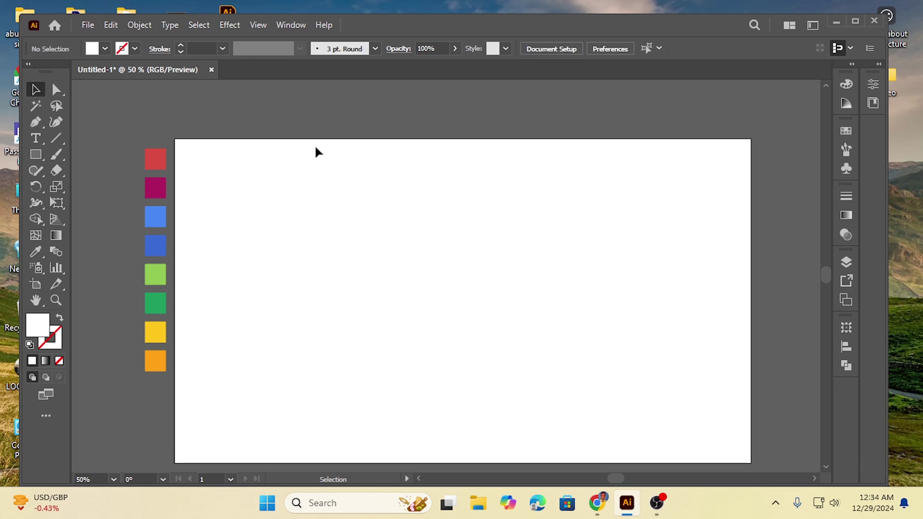
left_click(424, 266)
left_click_drag(369, 169, 406, 201)
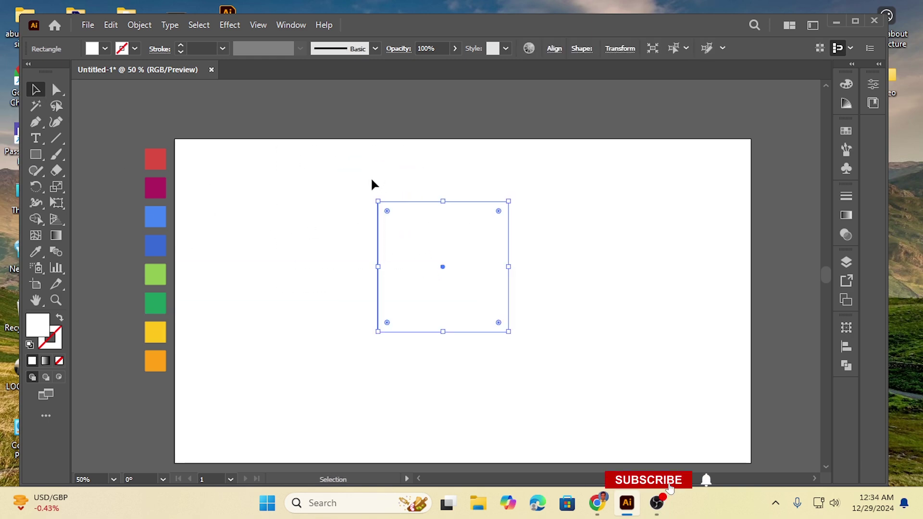
Give the square a black stroke and remove its fill
left_click(135, 48)
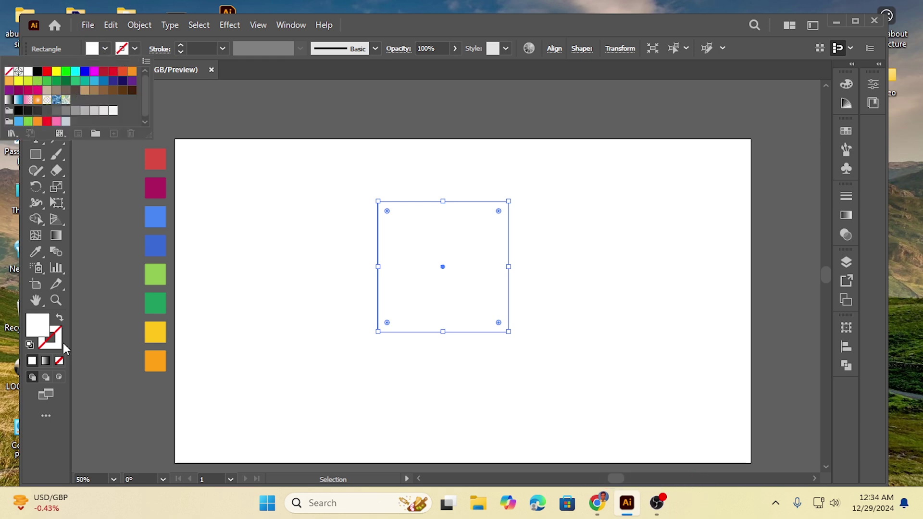
left_click(61, 363)
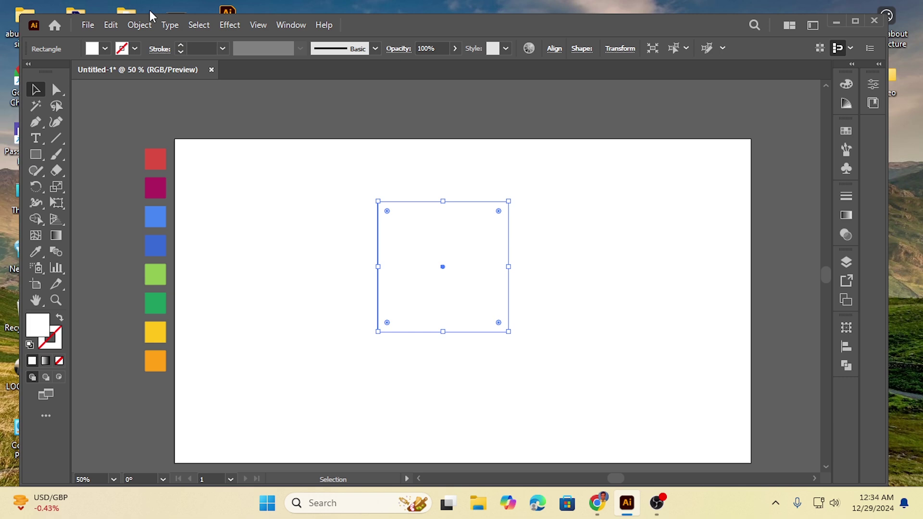
left_click(134, 49)
left_click(38, 72)
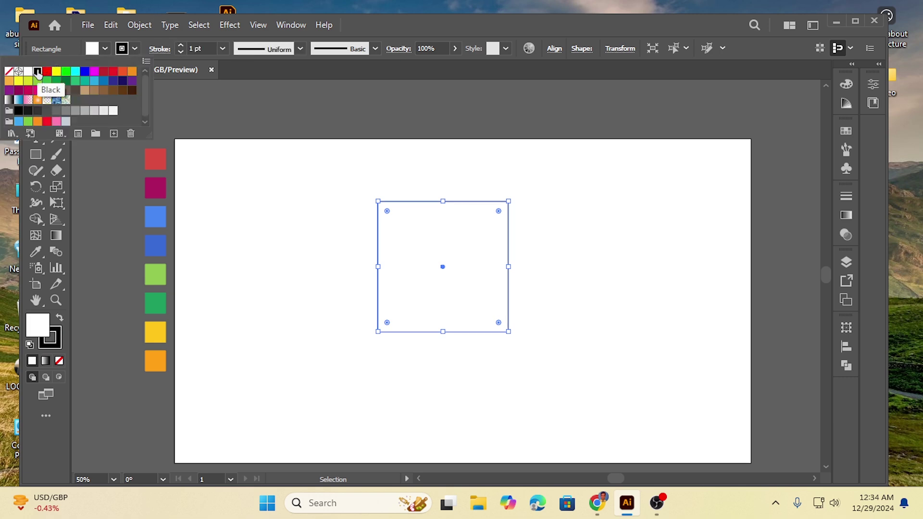
left_click(110, 52)
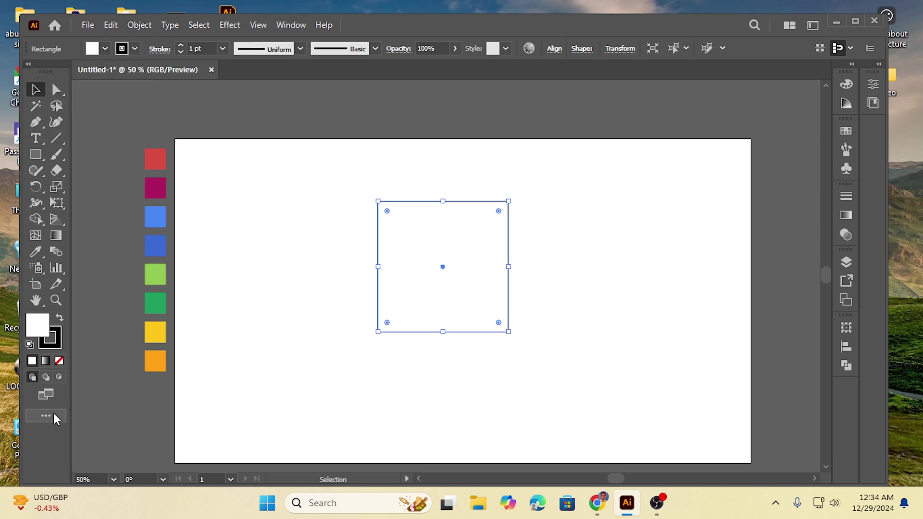
left_click(59, 361)
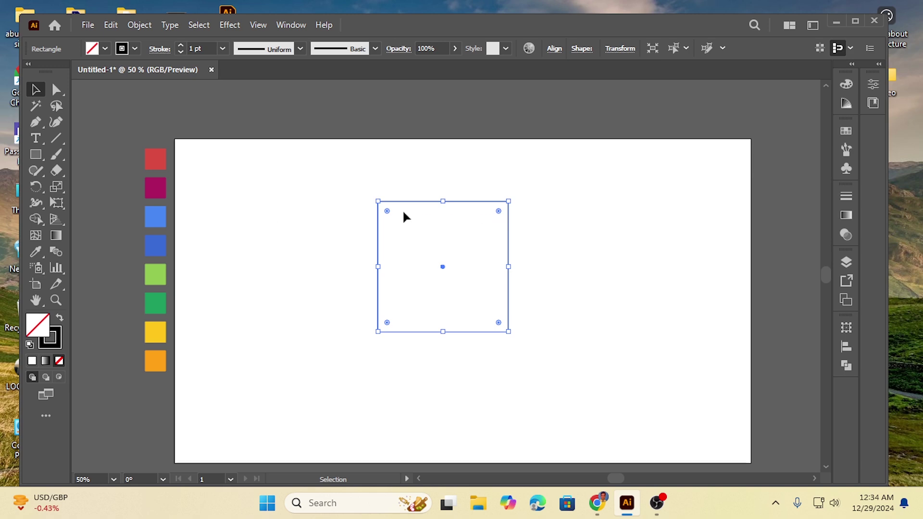
Move the outlined square slightly right and down on the artboard
left_click(319, 196)
left_click_drag(305, 168, 499, 345)
left_click_drag(425, 202, 450, 213)
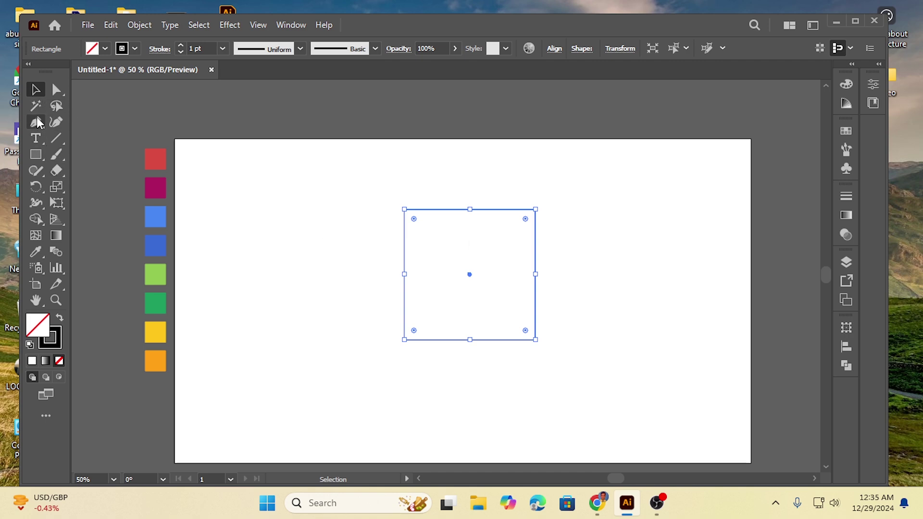
left_click(36, 124)
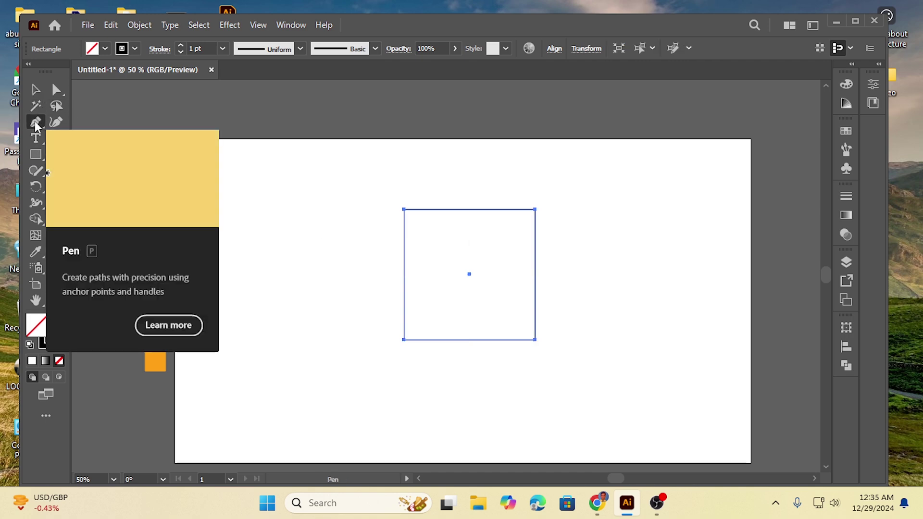
left_click(535, 210)
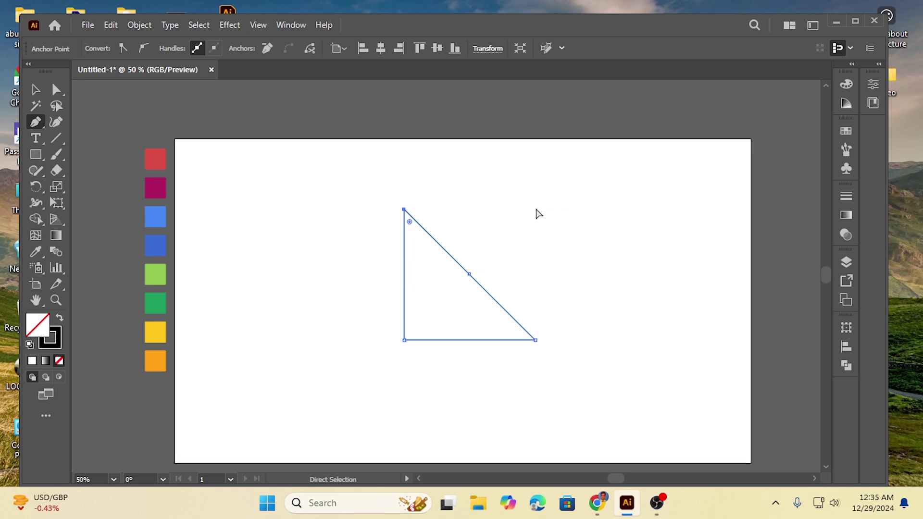
key("ctrl+z")
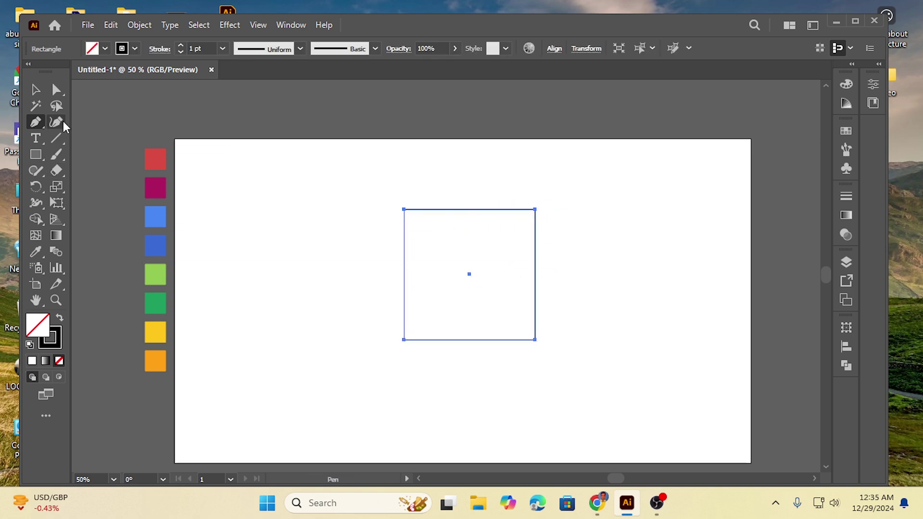
Deselect the square and draw a diagonal with the Pen tool from its upper-right corner to its lower-left corner
left_click(35, 90)
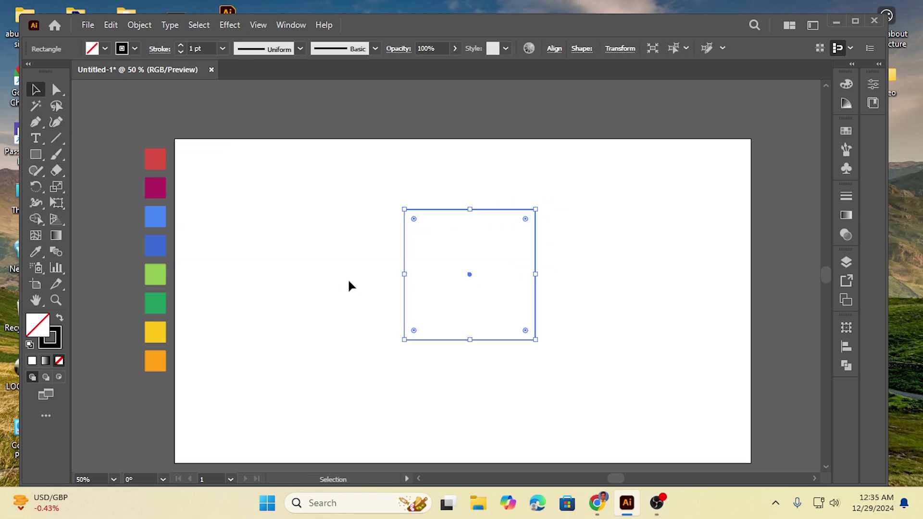
left_click(323, 234)
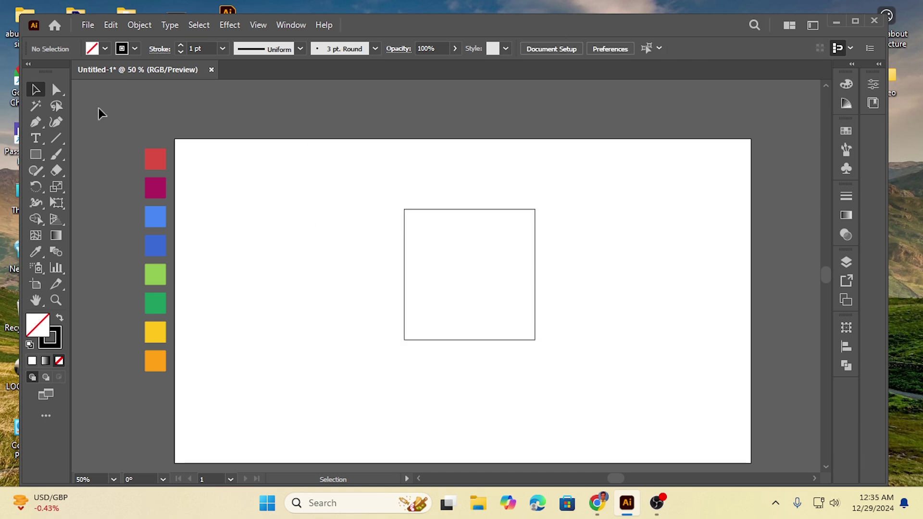
left_click(37, 121)
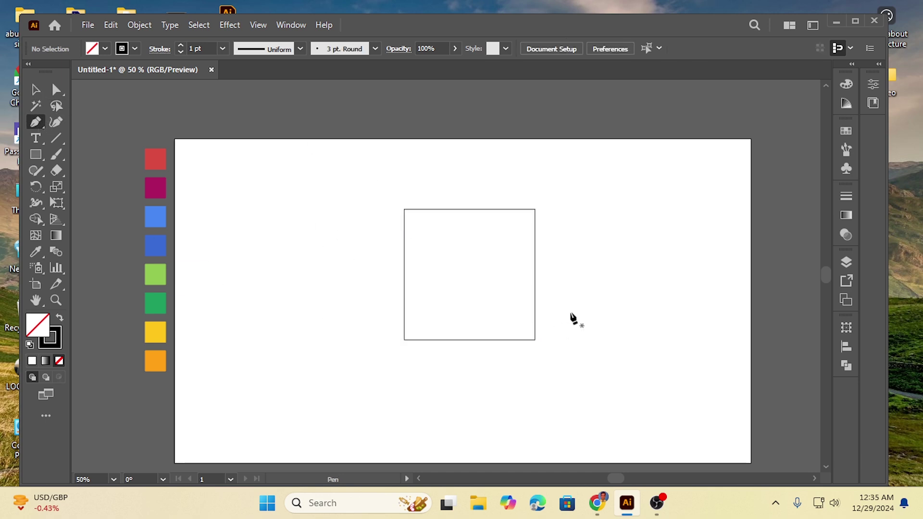
left_click(535, 210)
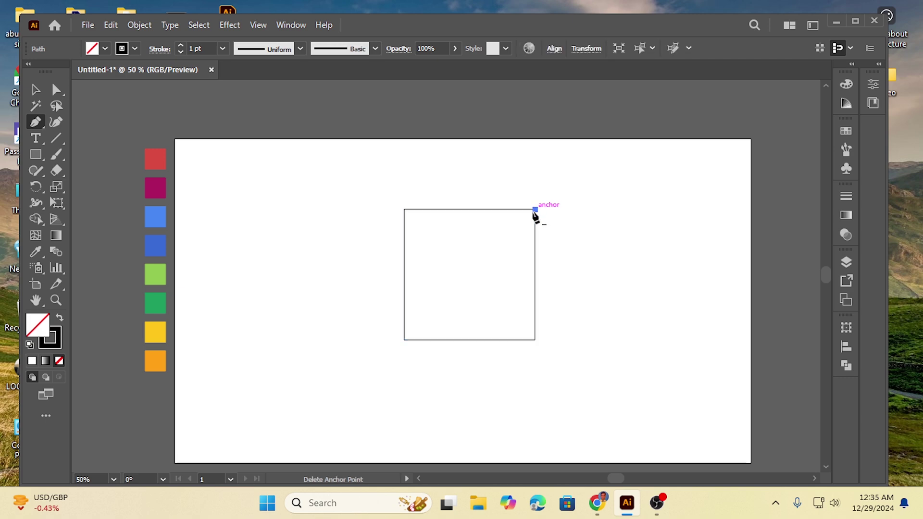
left_click(404, 340)
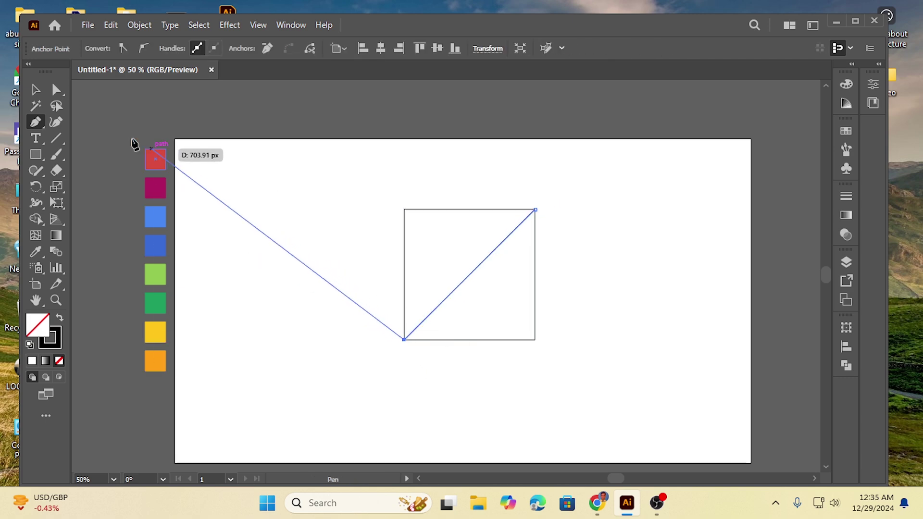
key("v")
left_click(431, 364)
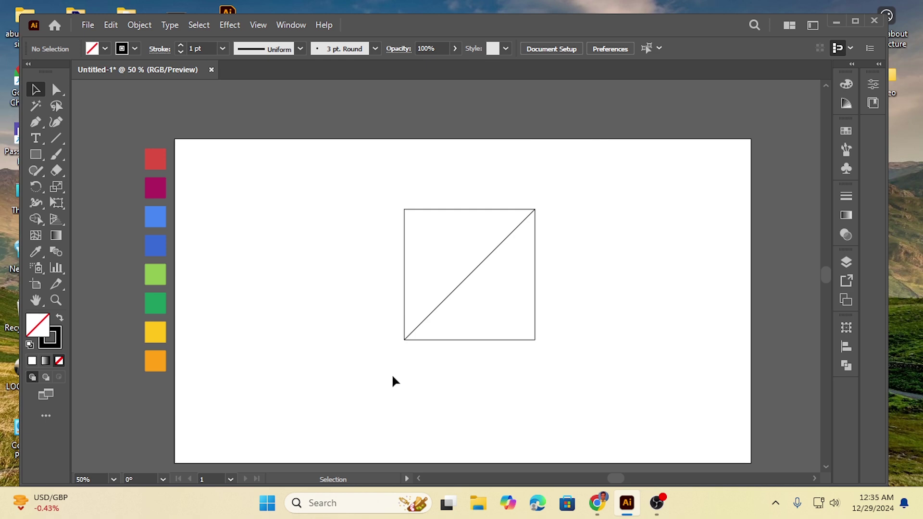
Examine up close how the diagonal meets the square's lower-left and upper-right corners
scroll(408, 347, "up", 7)
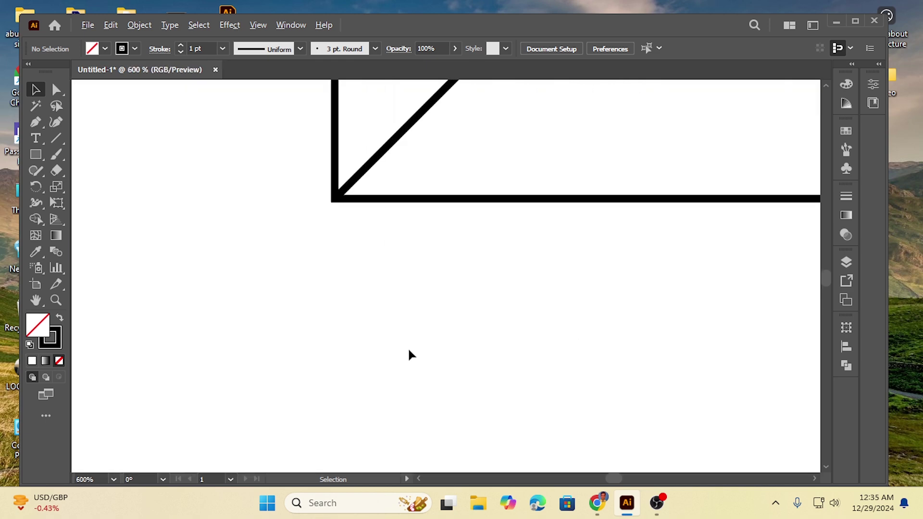
scroll(418, 331, "up", 5)
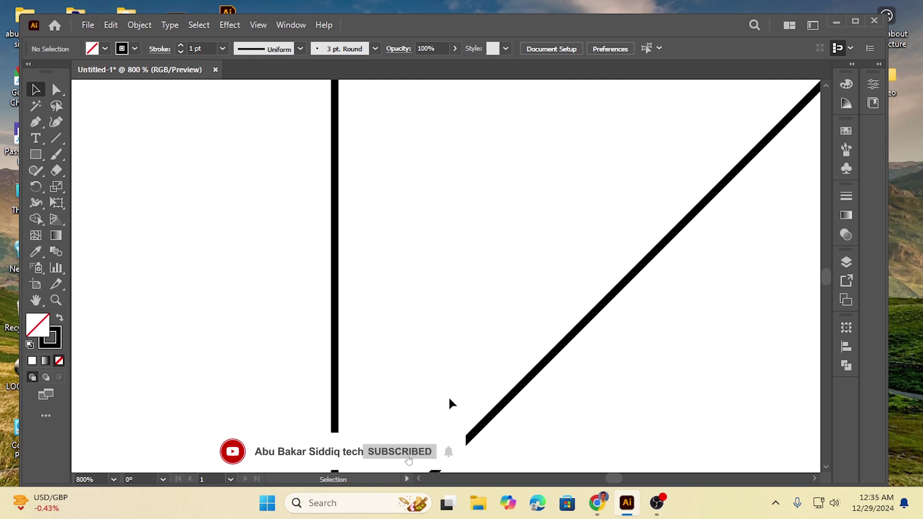
scroll(448, 396, "down", 11)
scroll(447, 400, "up", 4)
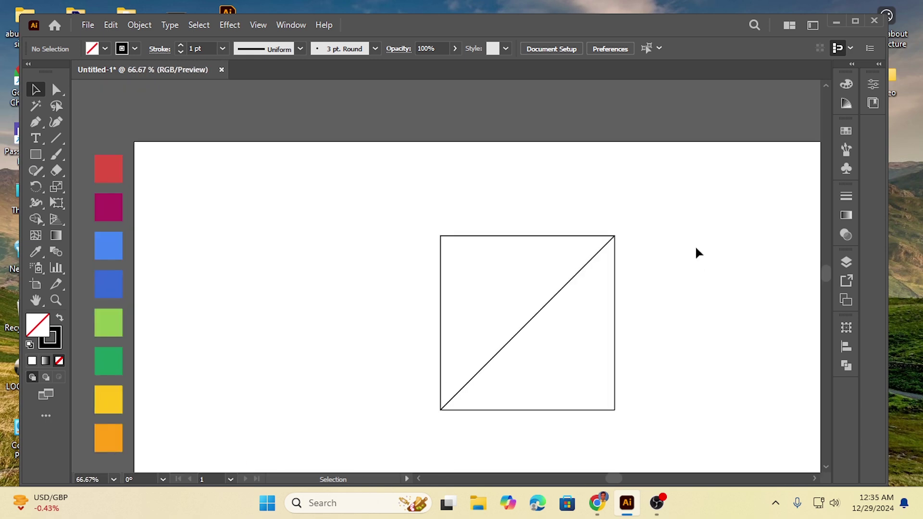
scroll(616, 233, "up", 2)
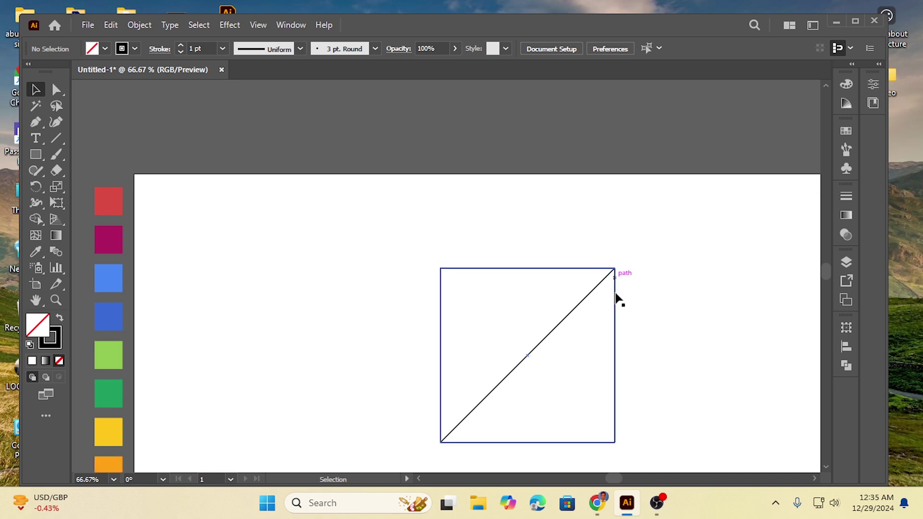
scroll(616, 276, "up", 6)
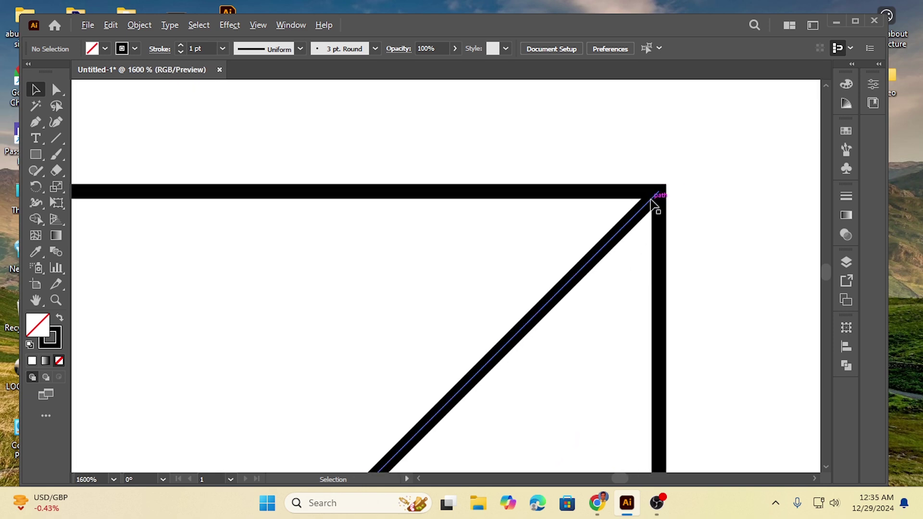
left_click_drag(653, 204, 663, 192)
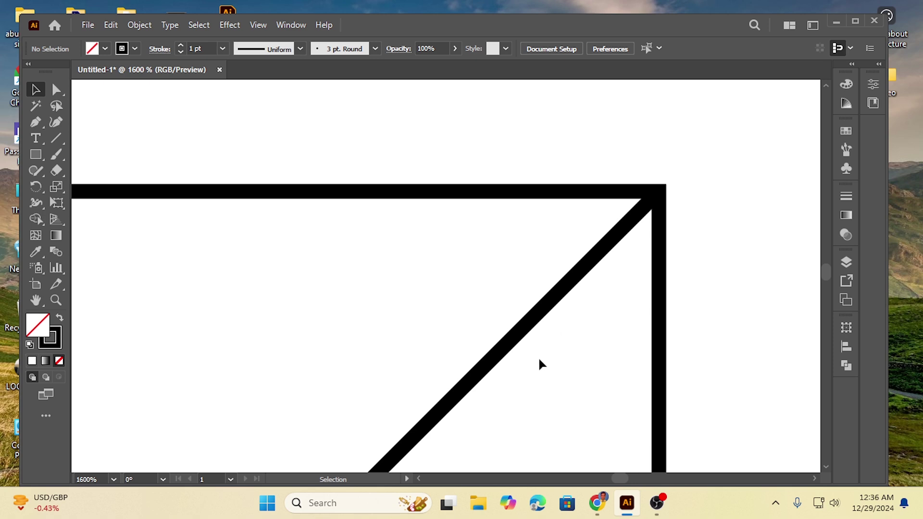
scroll(526, 351, "down", 8)
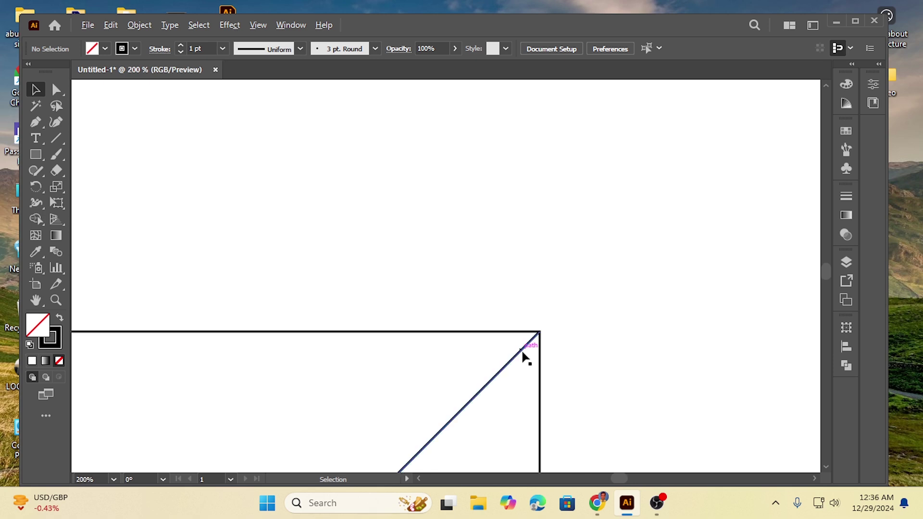
scroll(526, 356, "down", 1)
scroll(519, 354, "down", 4)
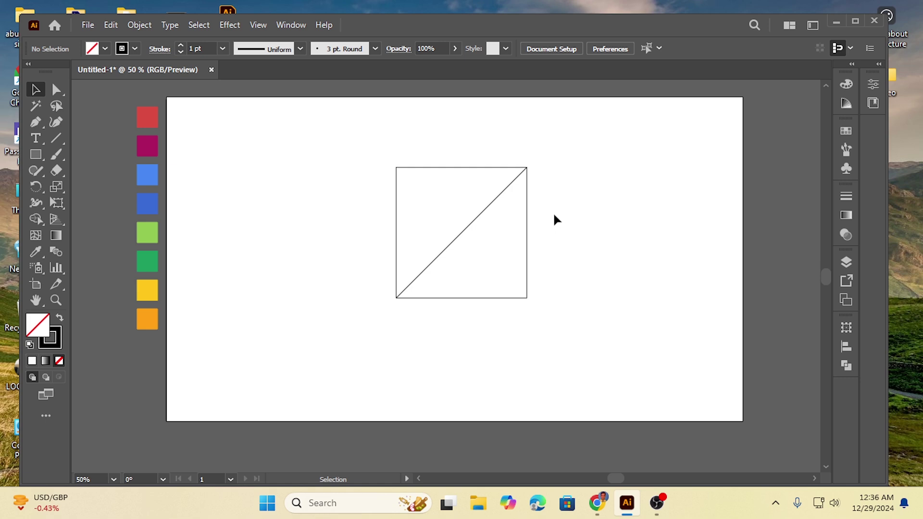
Draw a second diagonal with the Pen tool from the square's upper-left corner to its lower-right corner
left_click(36, 121)
left_click(396, 168)
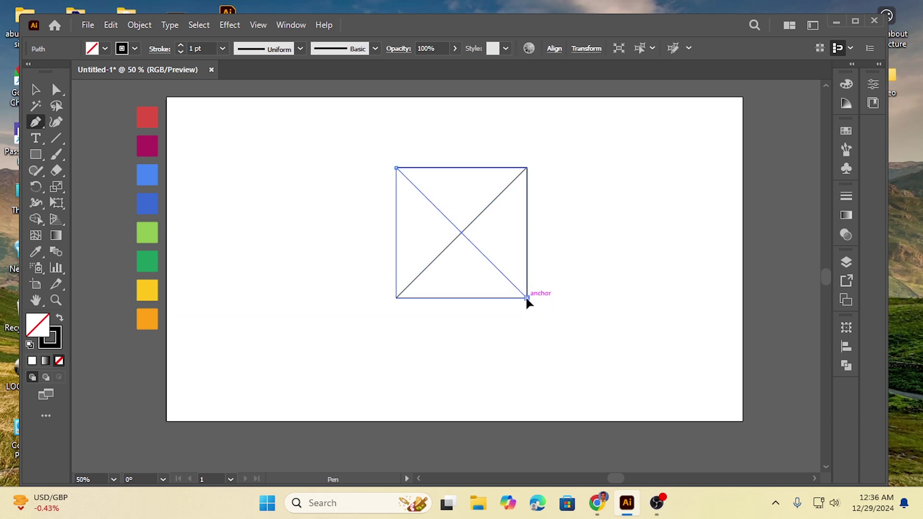
left_click(527, 297)
left_click(35, 90)
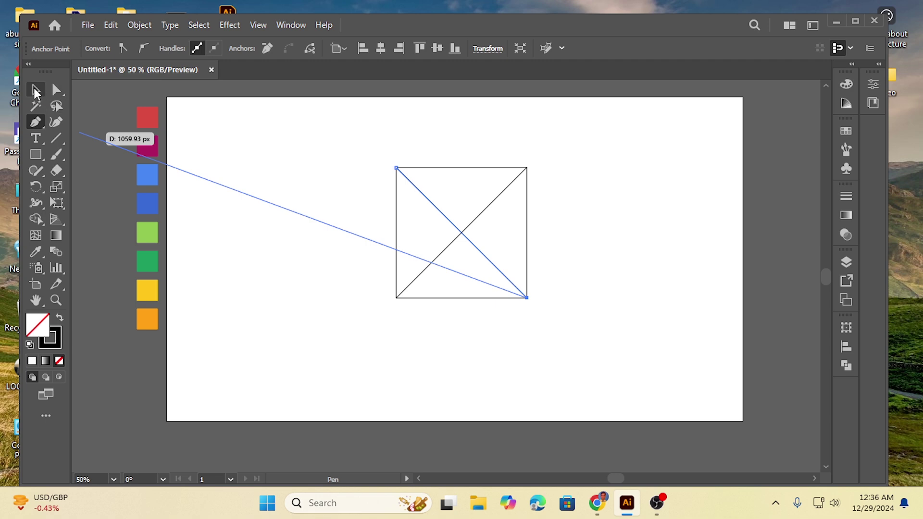
left_click(526, 326)
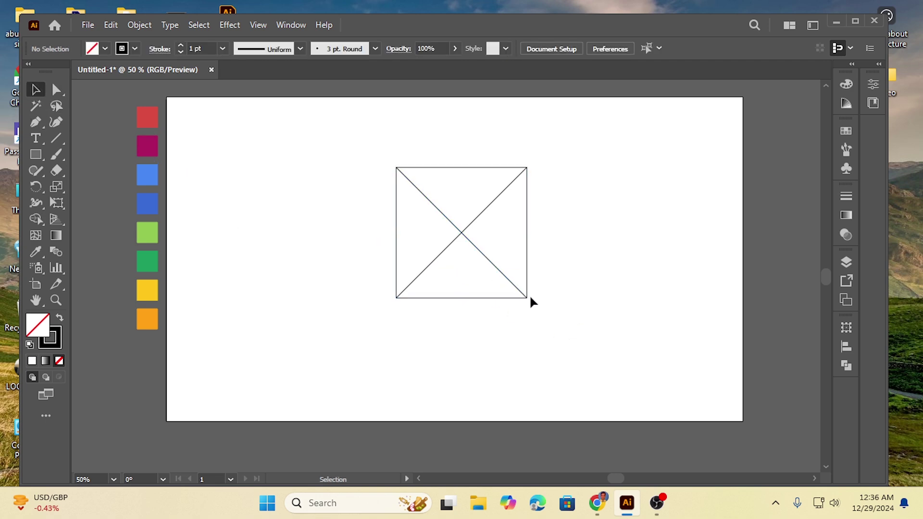
Examine up close how the second diagonal meets the square's lower-right and upper-left corners
scroll(529, 295, "up", 6)
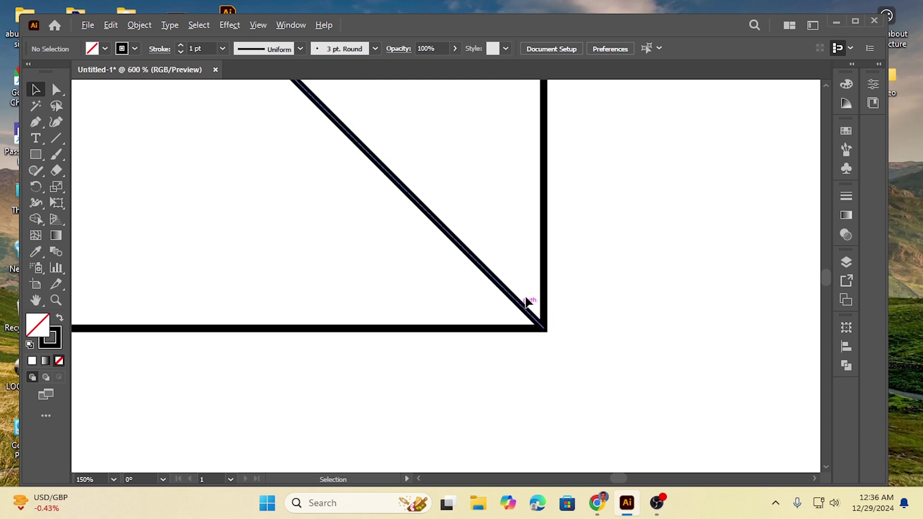
scroll(534, 317, "up", 1)
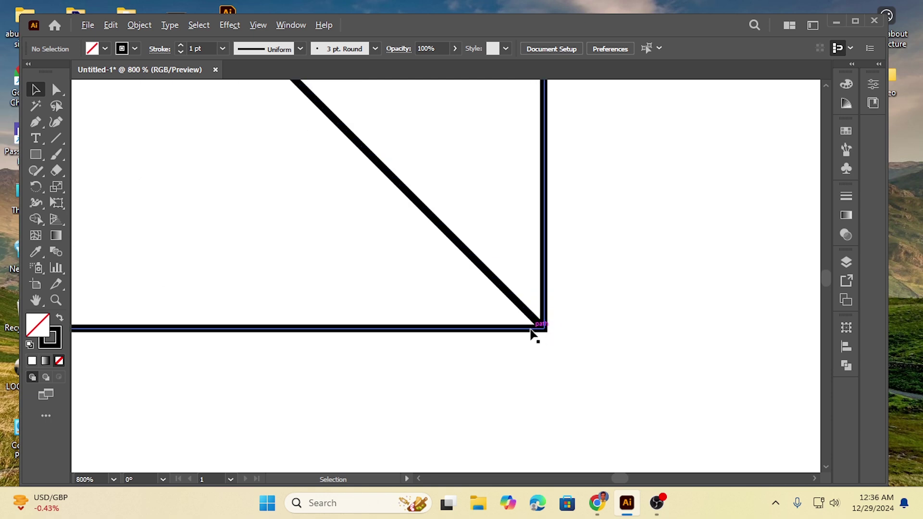
scroll(508, 385, "down", 1)
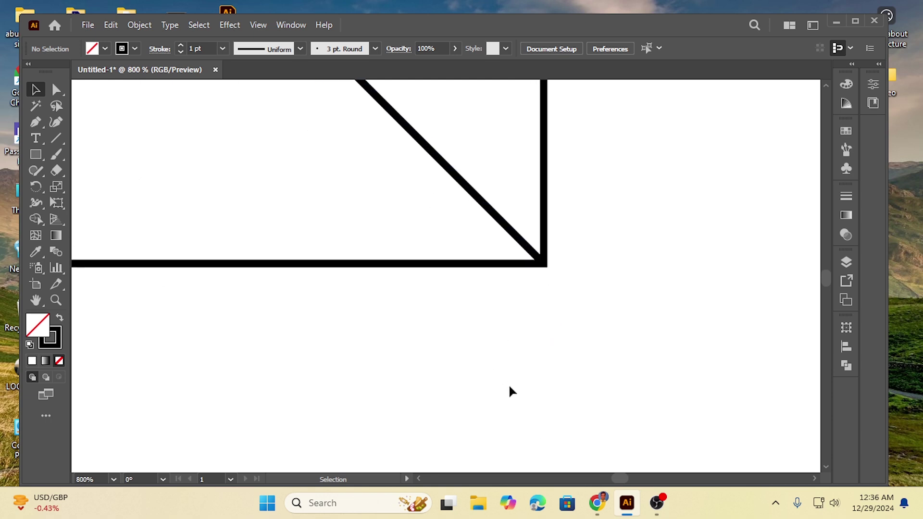
scroll(509, 383, "down", 4)
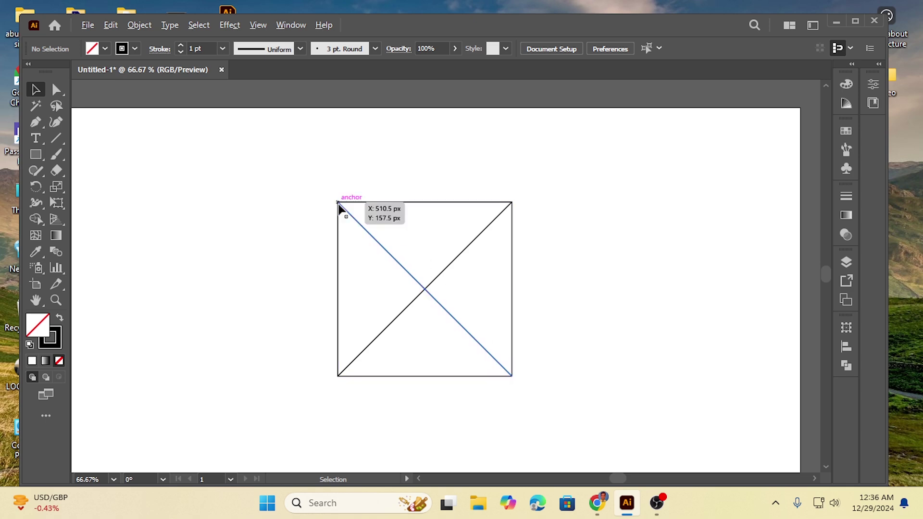
scroll(339, 206, "up", 5)
scroll(365, 195, "up", 3)
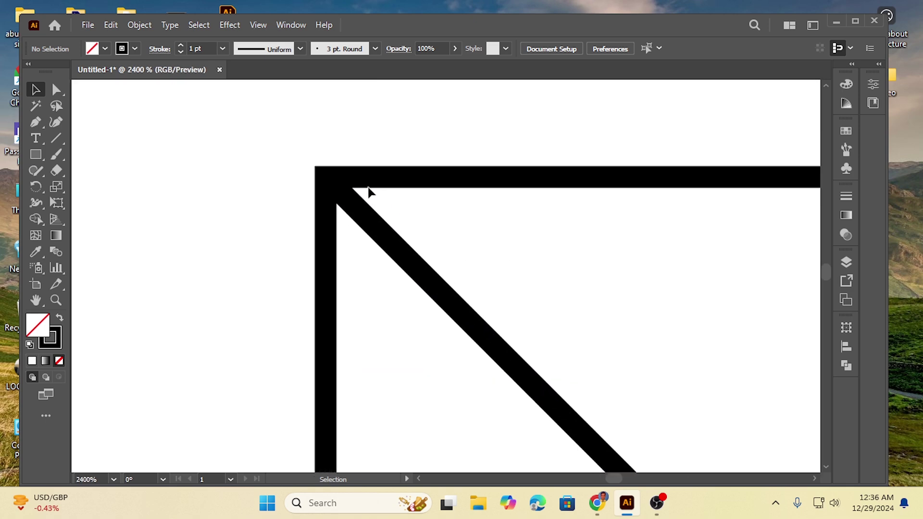
scroll(354, 225, "down", 10)
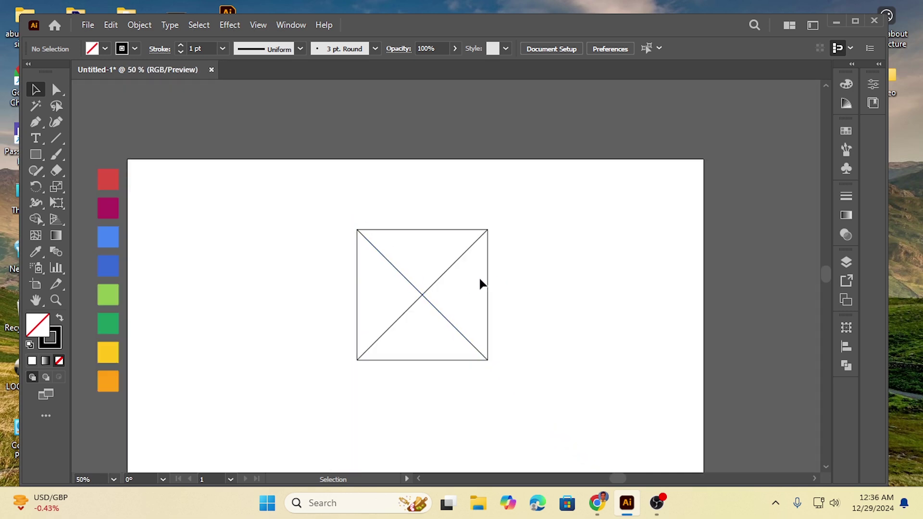
scroll(478, 276, "down", 2)
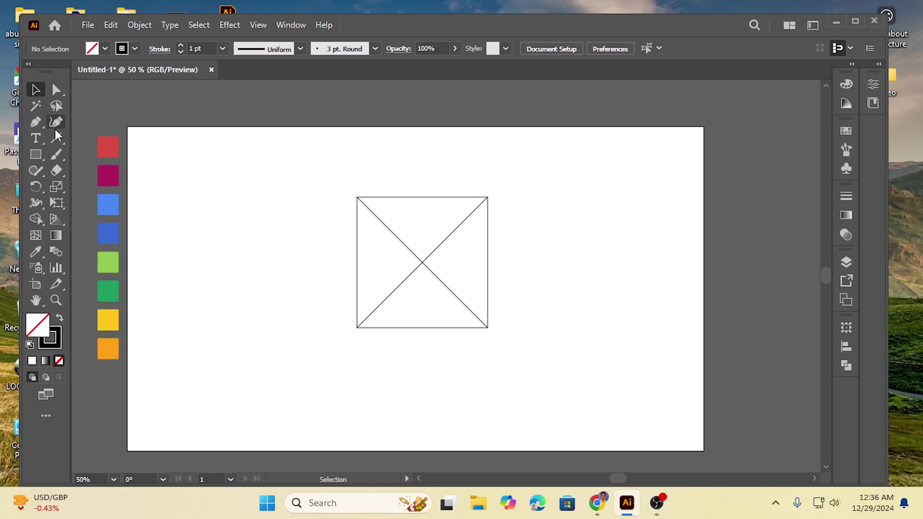
Draw a vertical line about 290 px long with the Pen tool from the midpoint of the square's top edge to its bottom edge
left_click(38, 122)
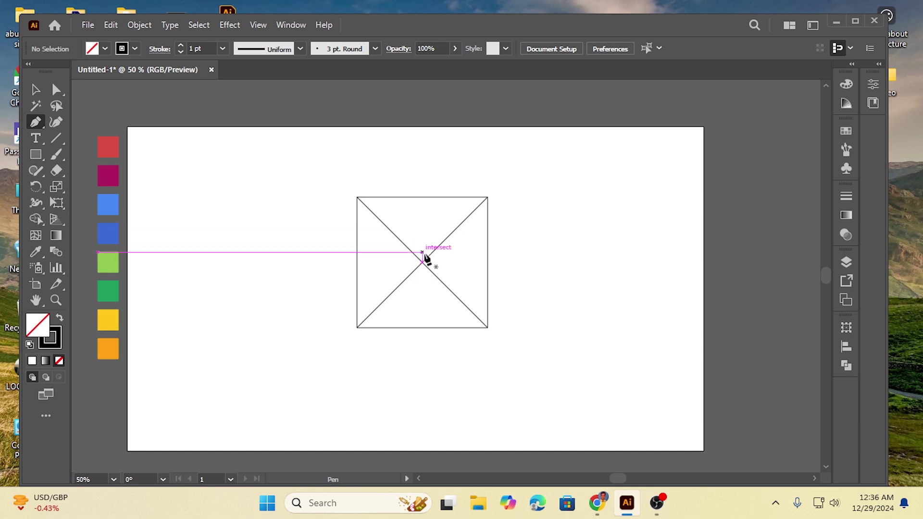
left_click(422, 197)
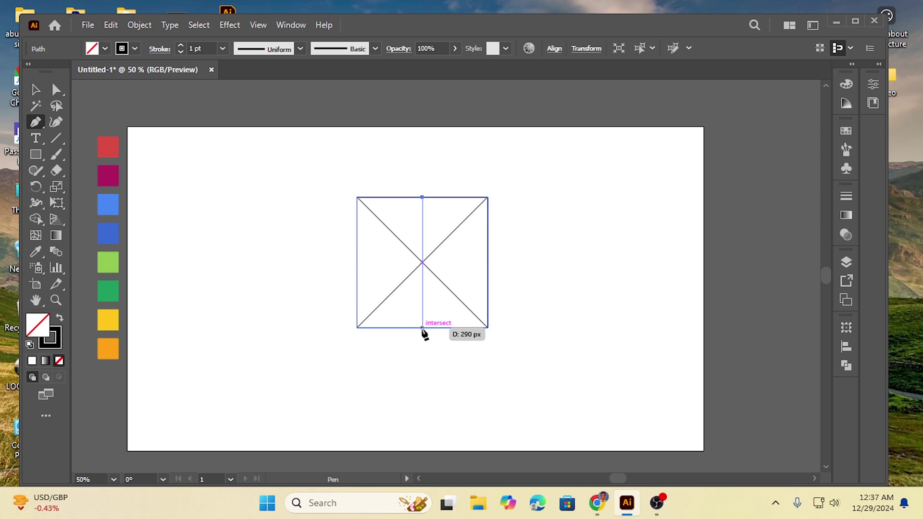
left_click(422, 327)
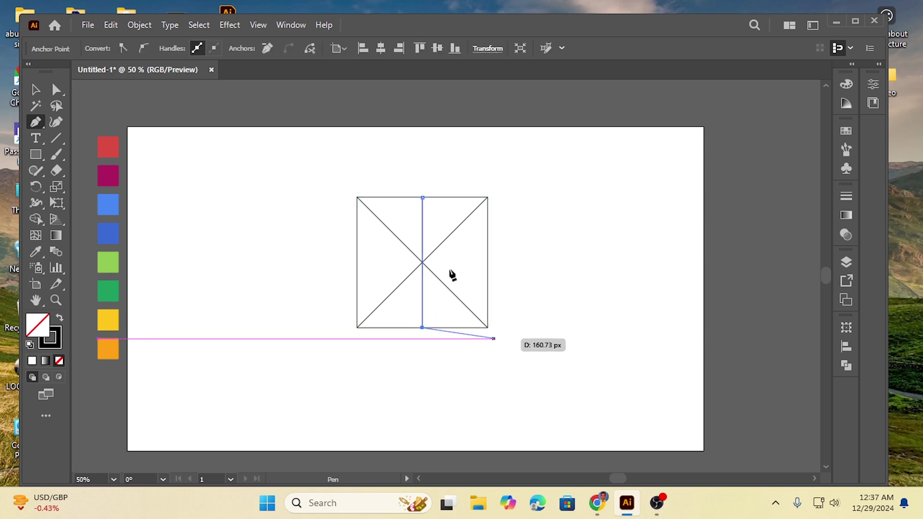
left_click(35, 89)
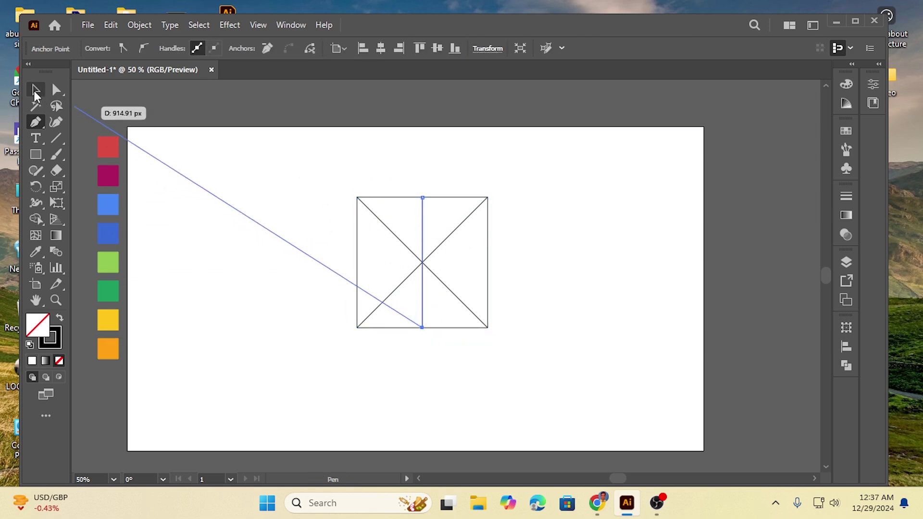
left_click(363, 389)
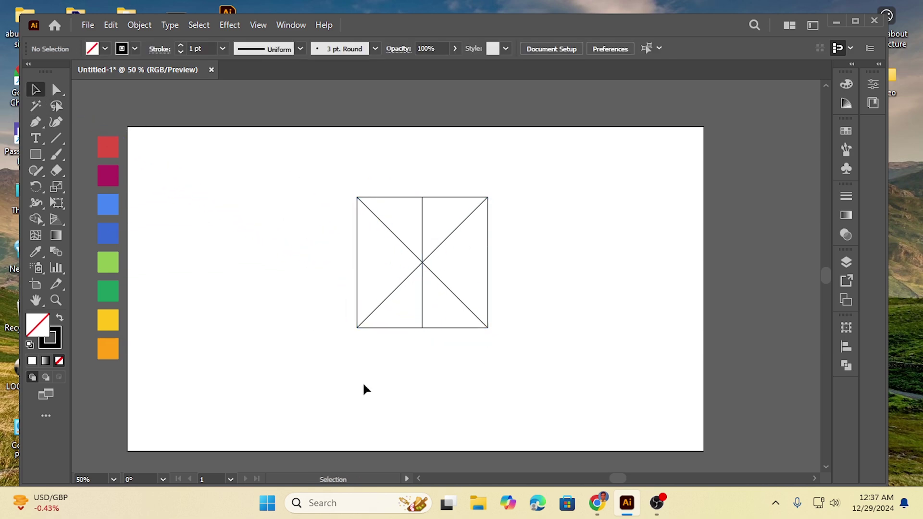
Lengthen the vertical centre line so both ends extend slightly beyond the square's top and bottom edges, and deselect it
left_click(422, 327)
mouse_move(422, 327)
left_mouse_down()
mouse_move(426, 374)
mouse_move(422, 329)
left_mouse_up()
left_click_drag(423, 197, 420, 186)
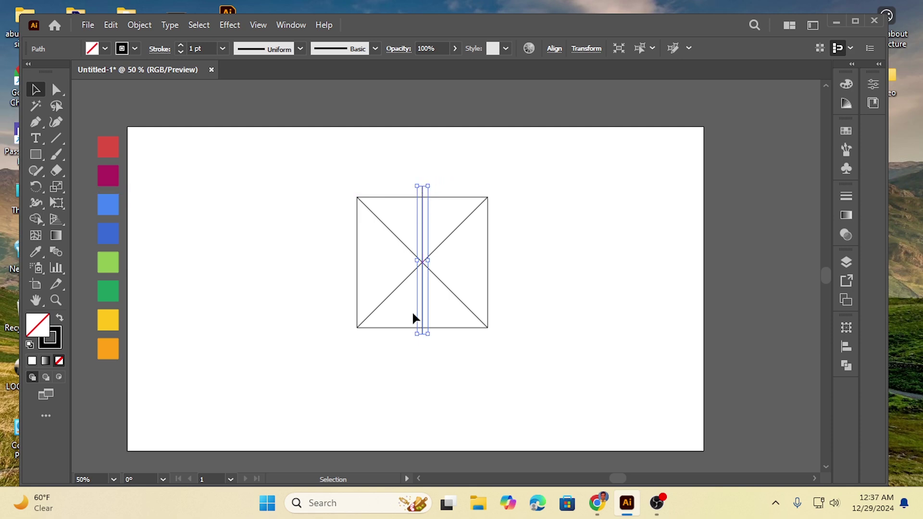
left_click(317, 254)
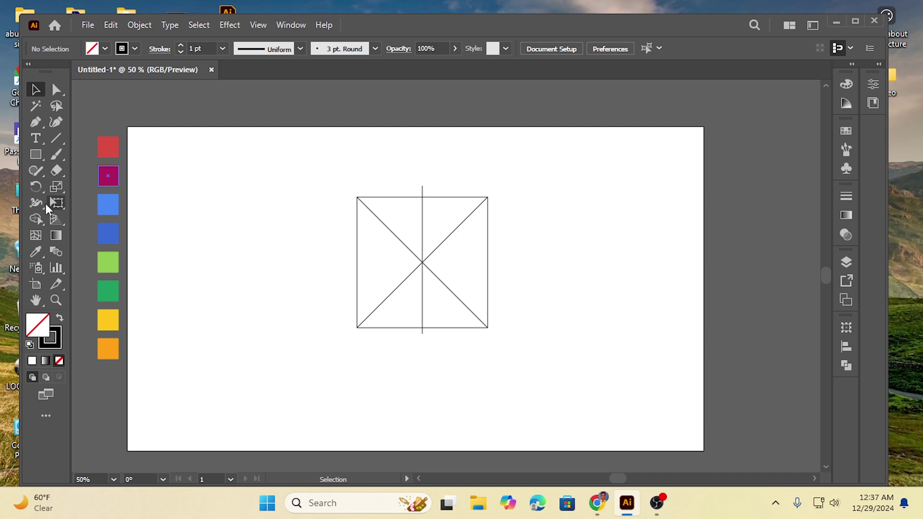
Draw a horizontal line about 342 px long with the Pen tool through the square's centre, extending slightly past both sides
left_click(36, 122)
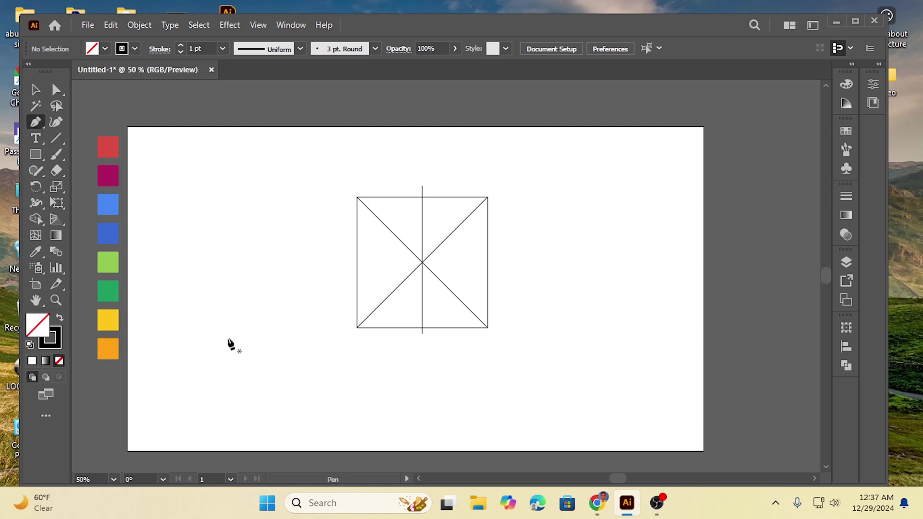
left_click(344, 263)
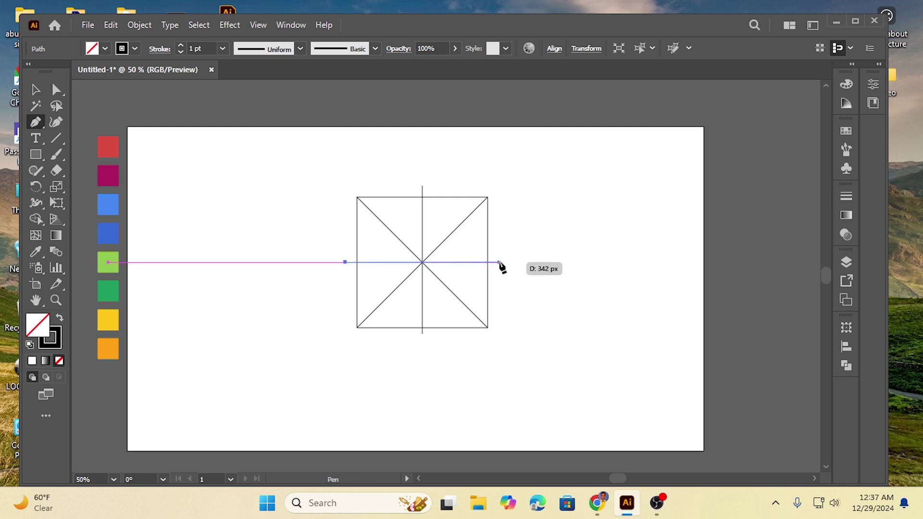
left_click(500, 262)
left_click(36, 90)
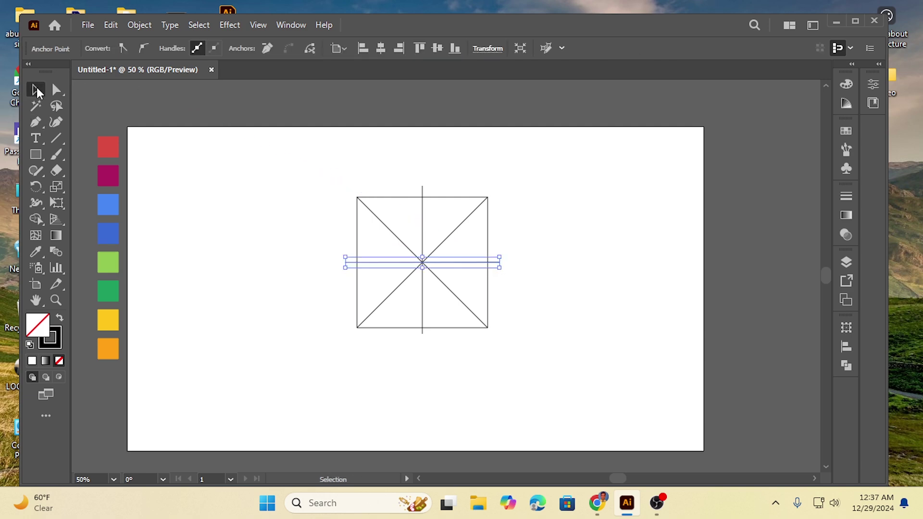
left_click(265, 262)
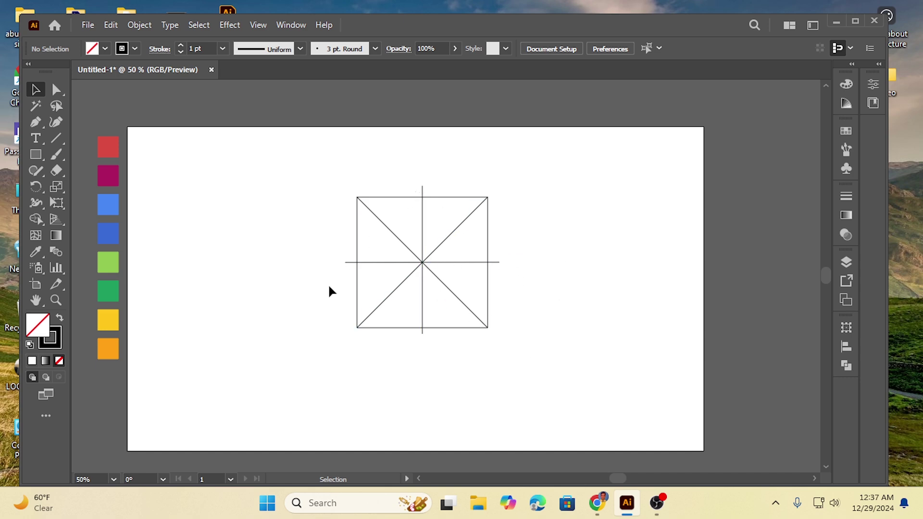
left_click(374, 217)
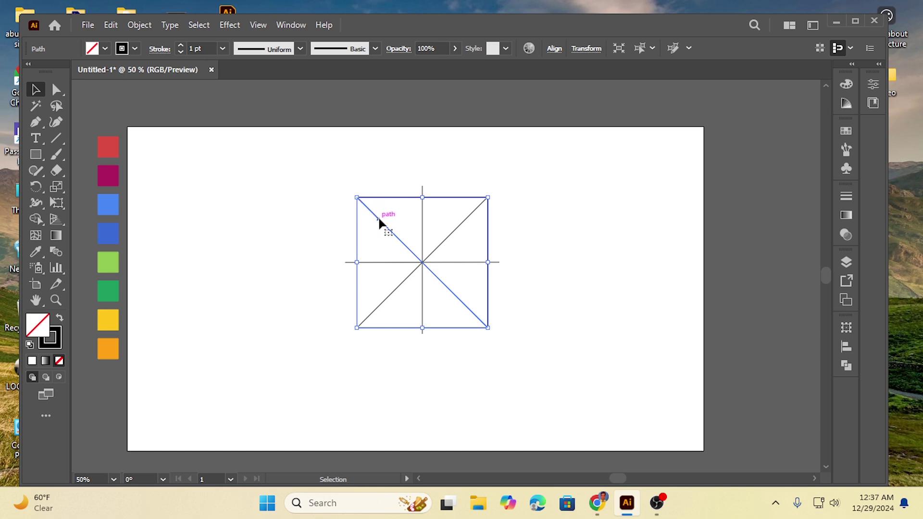
left_click(235, 223)
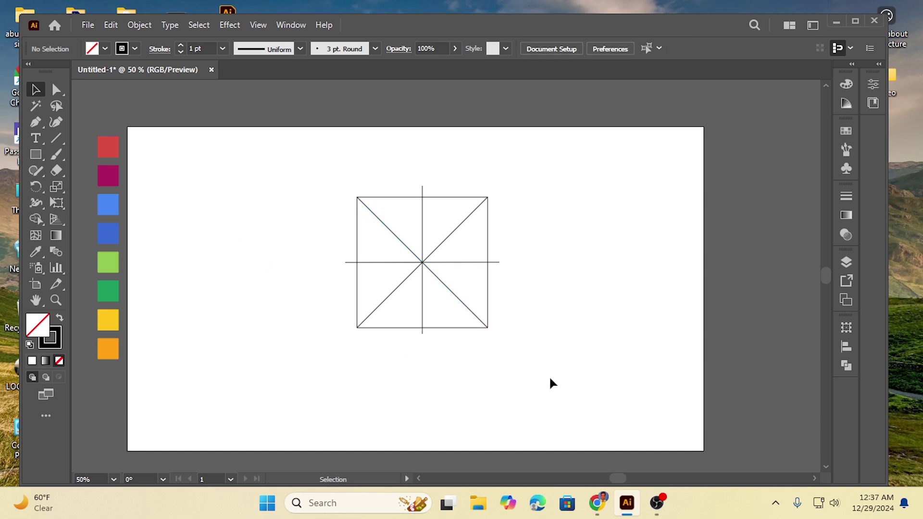
left_click(466, 305)
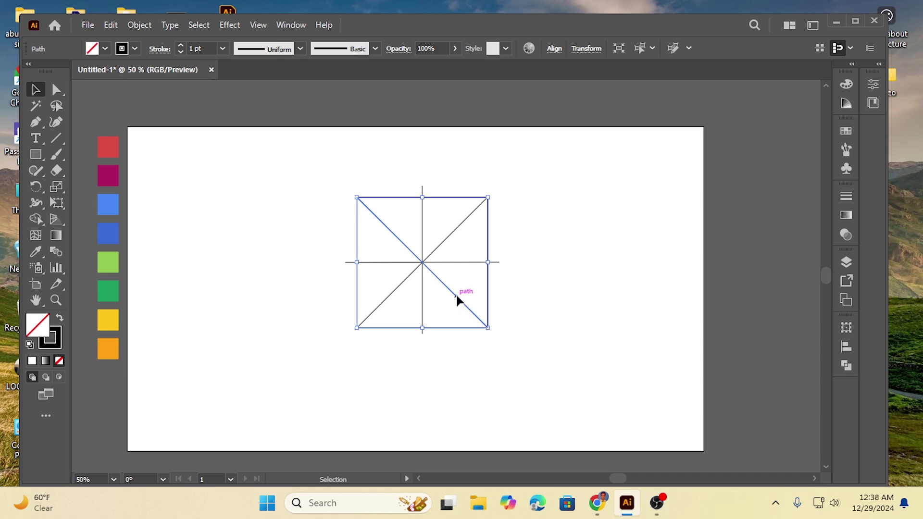
left_click(547, 344)
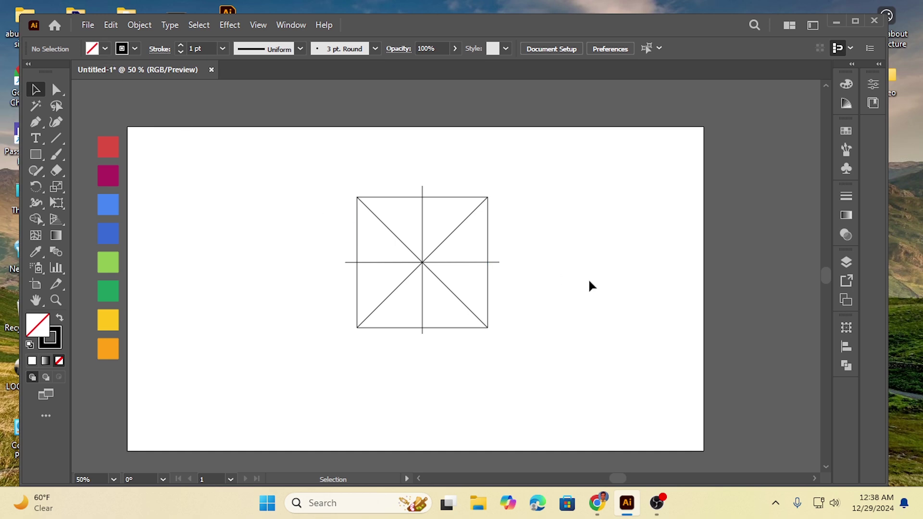
left_click(464, 303)
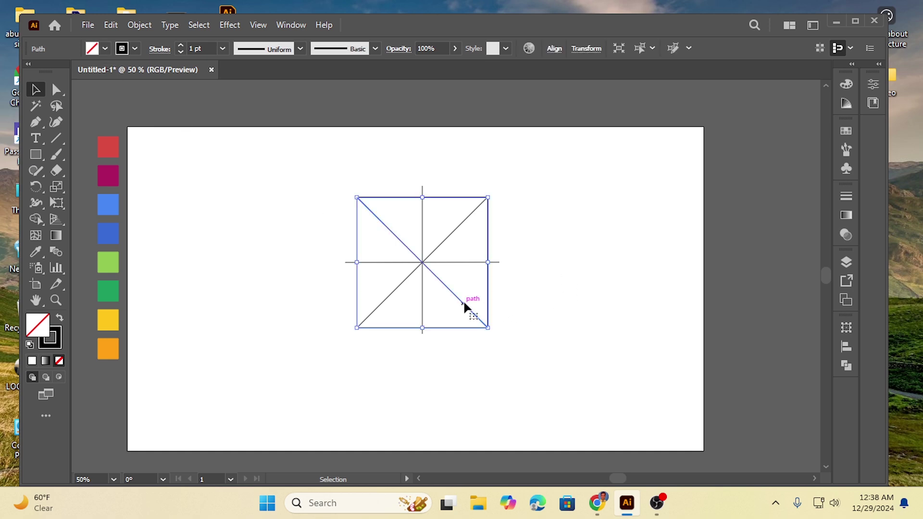
key("super")
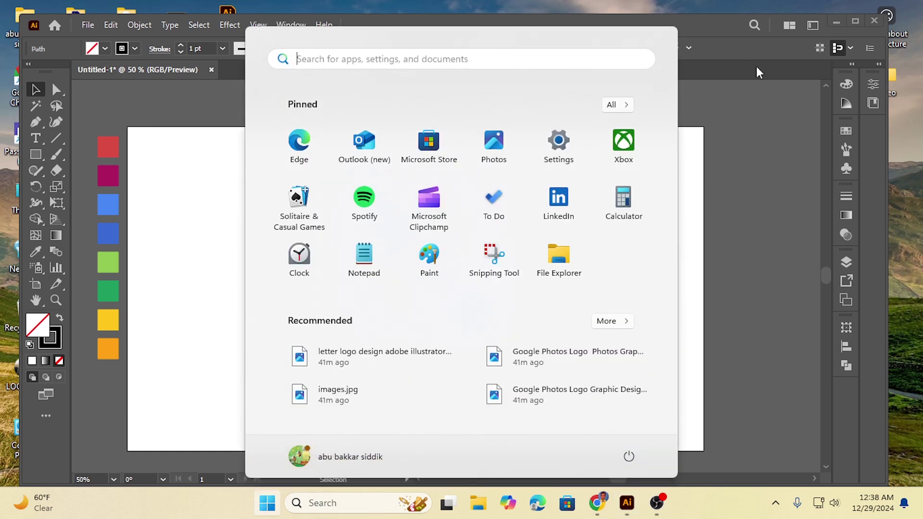
left_click(703, 16)
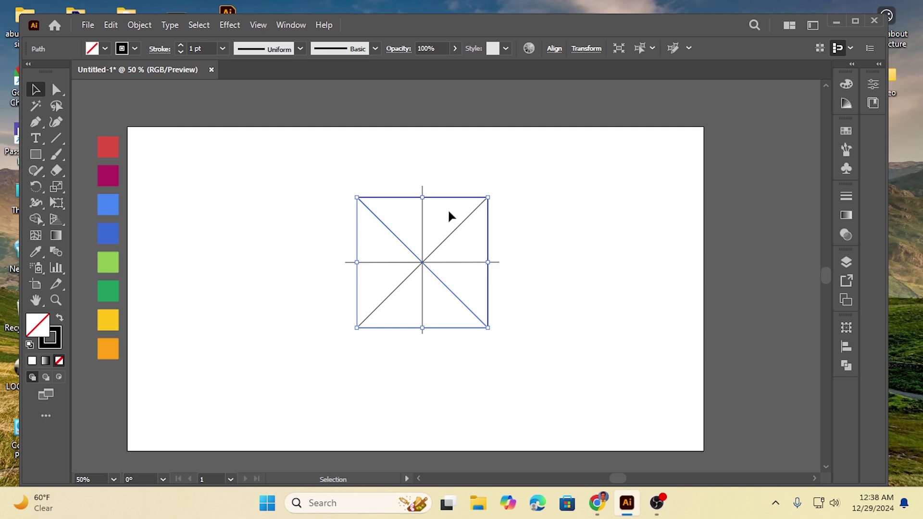
left_click(562, 291)
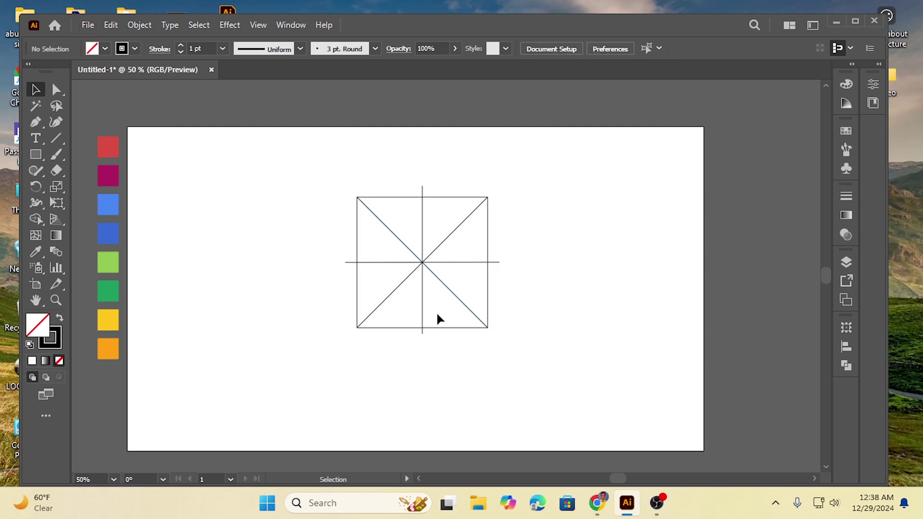
left_click(456, 296)
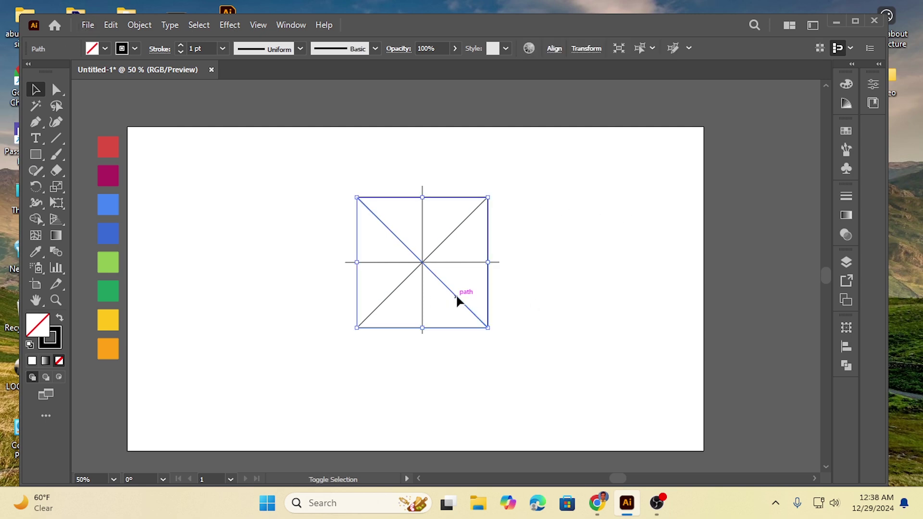
left_click(528, 301)
Select the square with all its crossing lines and divide it into eight separate triangles with the Shape Builder
left_click_drag(302, 164, 544, 336)
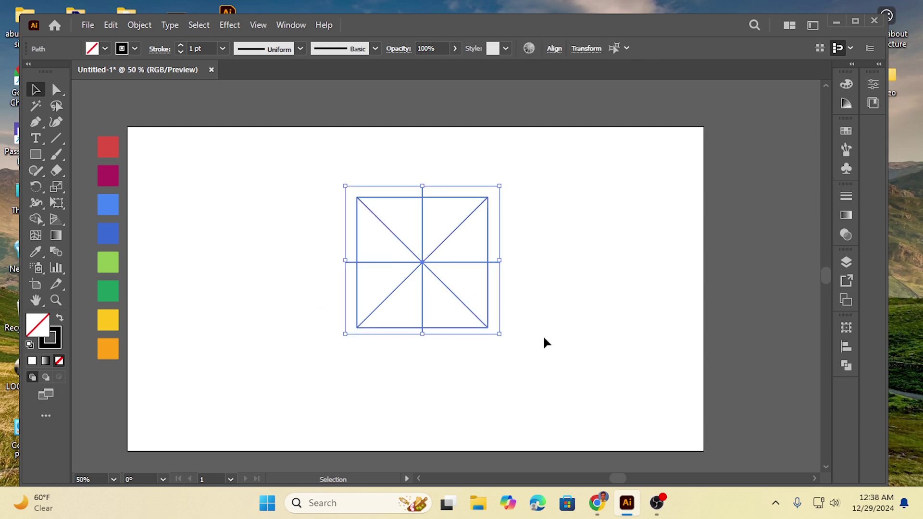
left_click(35, 219)
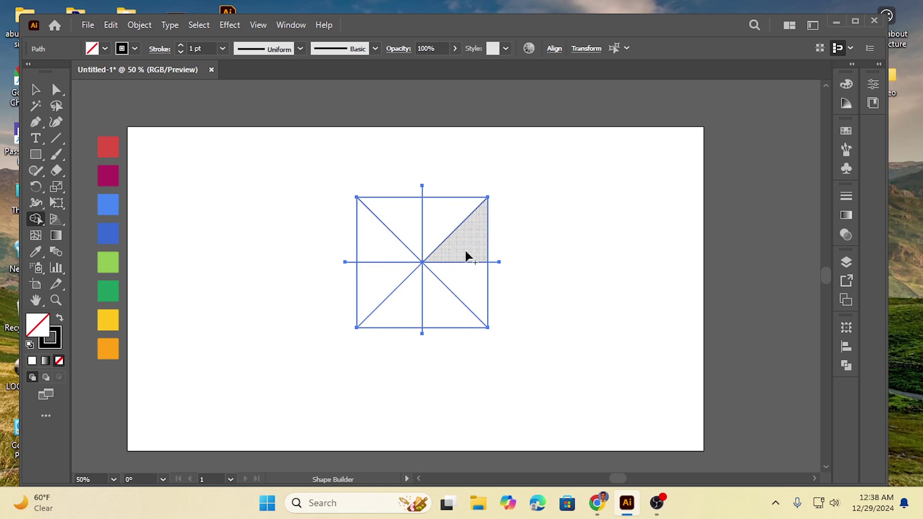
left_click(441, 219)
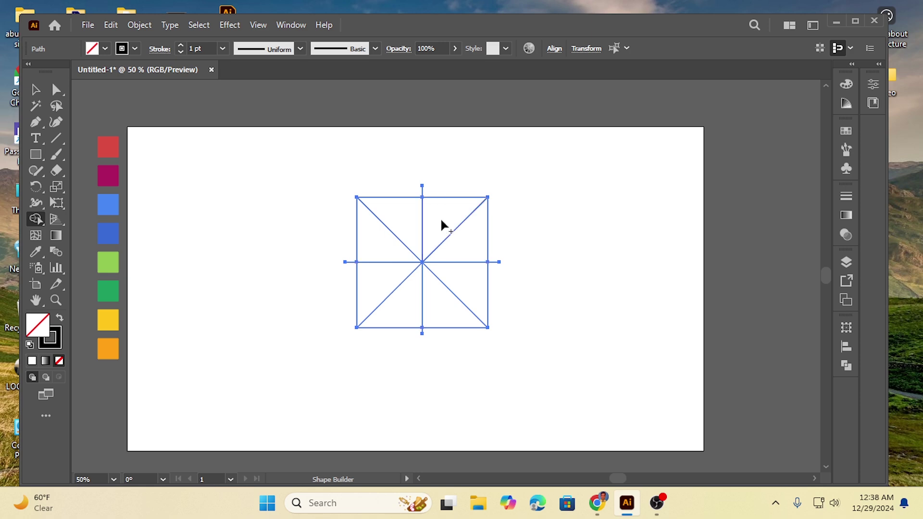
mouse_move(405, 222)
left_mouse_down()
mouse_move(391, 247)
mouse_move(389, 286)
left_mouse_up()
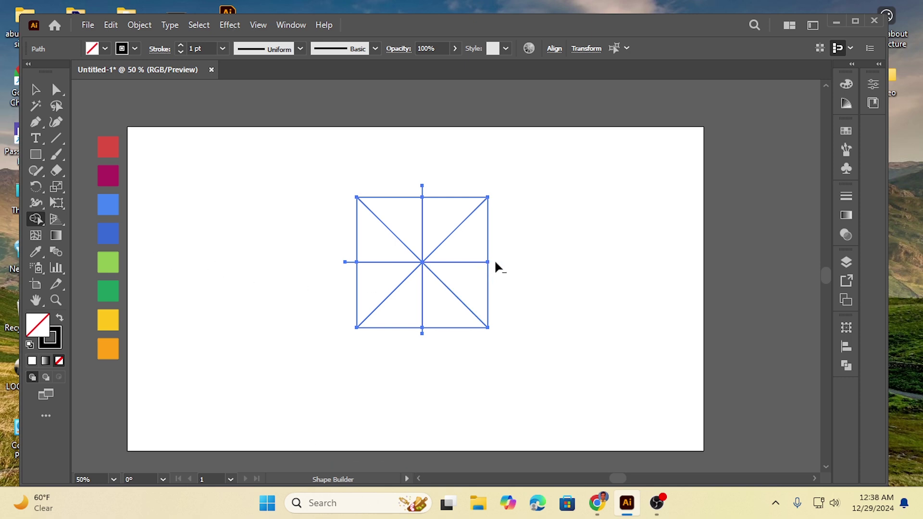
Remove the line ends protruding beyond the square's edges with the Shape Builder and deselect the artwork
left_click(345, 262, "alt")
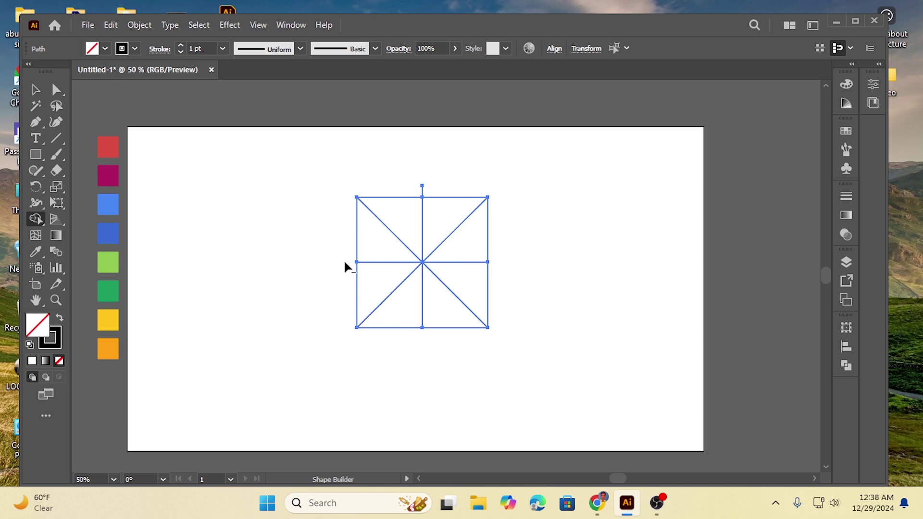
left_click(421, 190, "alt")
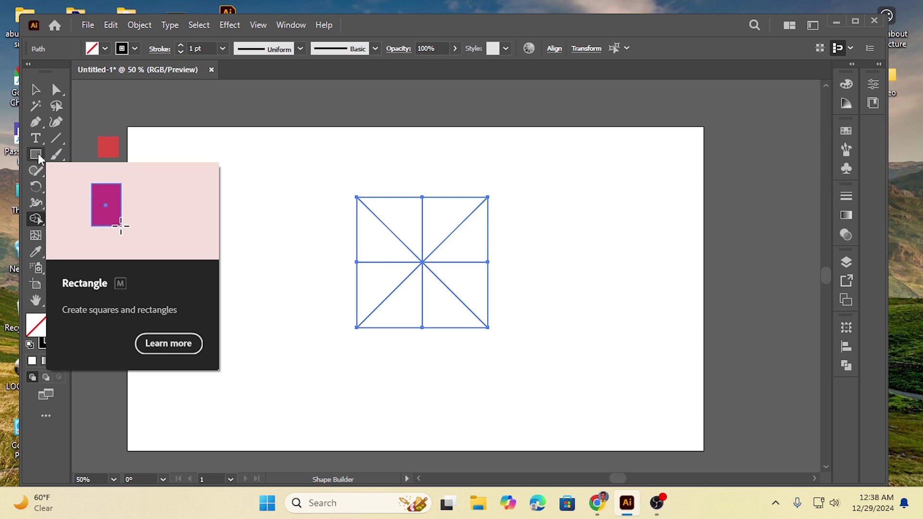
left_click(36, 90)
left_click(281, 223)
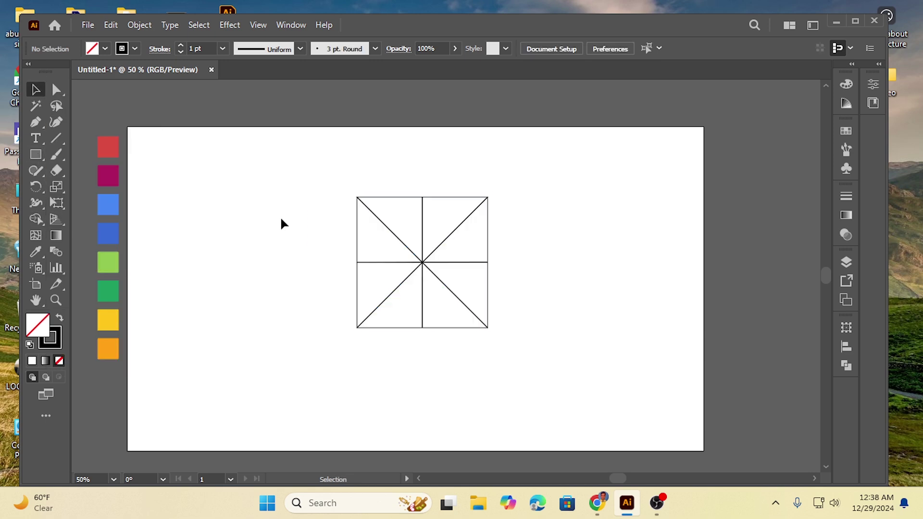
Copy the triangle on the right half of the square's bottom edge up onto the right half of its top edge, and deselect it
left_click(397, 209)
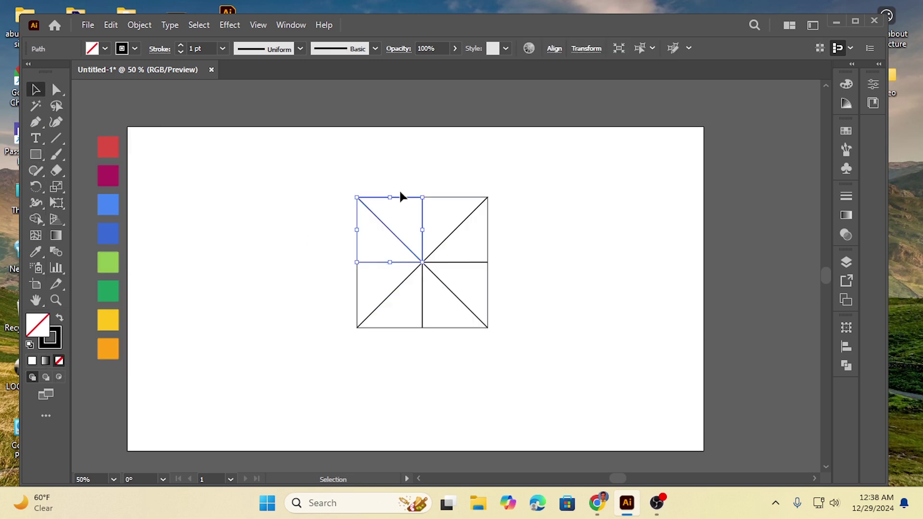
left_click(219, 207)
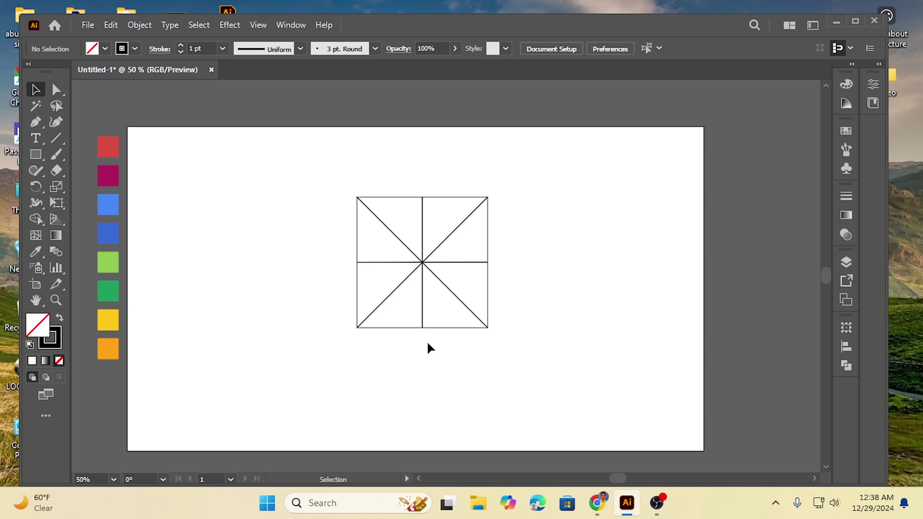
left_click(447, 327)
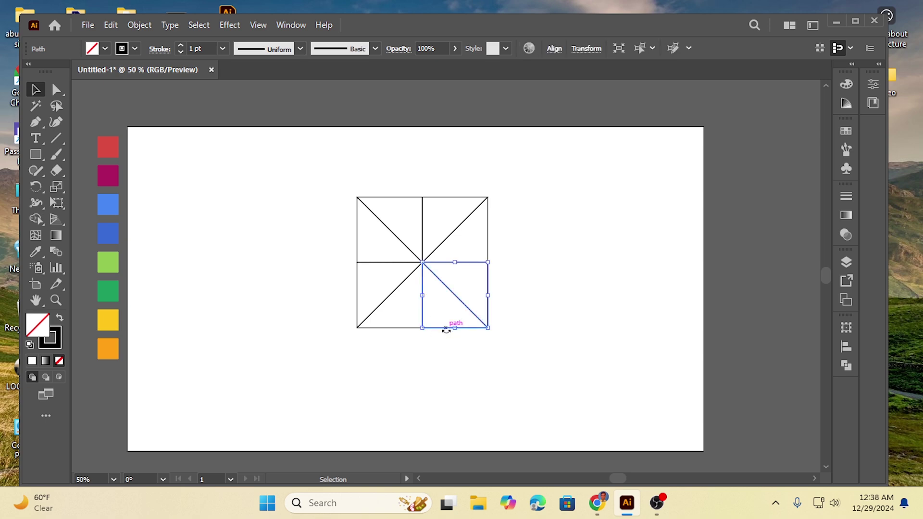
left_click_drag(444, 329, 448, 204)
left_click(520, 219)
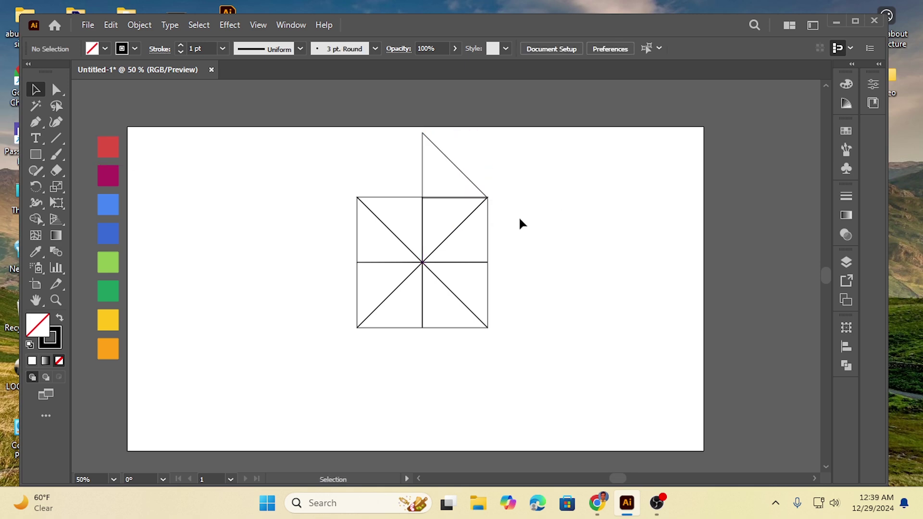
Try to merge the copied top triangle with the square's triangle directly beneath it using the Shape Builder
left_click_drag(470, 149, 449, 206)
left_click(35, 219)
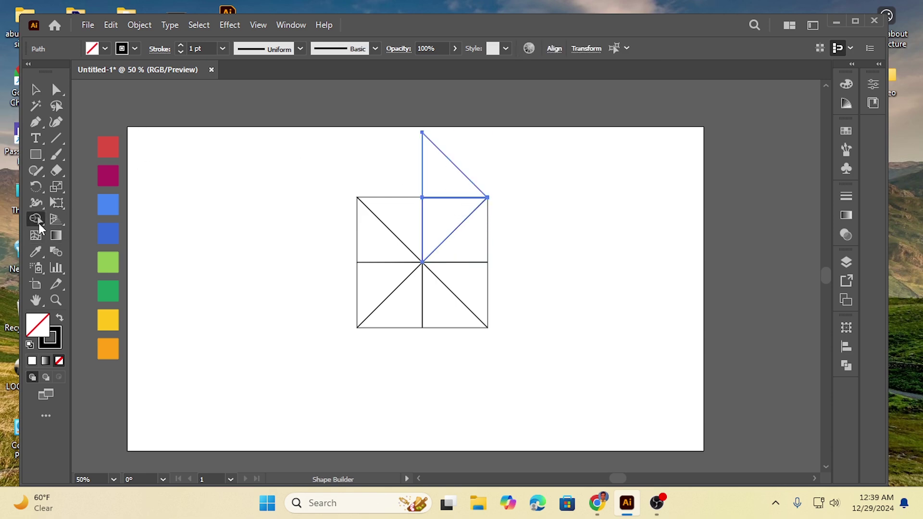
mouse_move(443, 173)
left_mouse_down()
mouse_move(444, 218)
mouse_move(467, 216)
mouse_move(512, 167)
left_mouse_up()
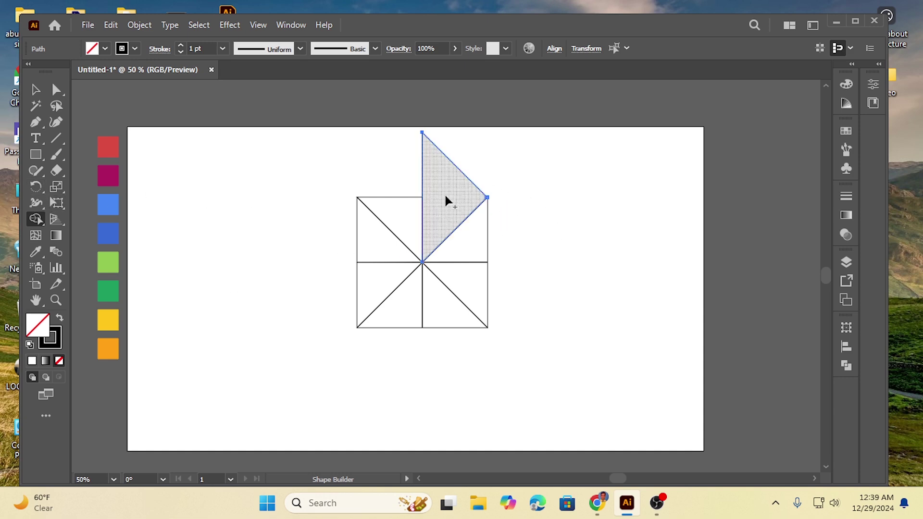
key("ctrl+z")
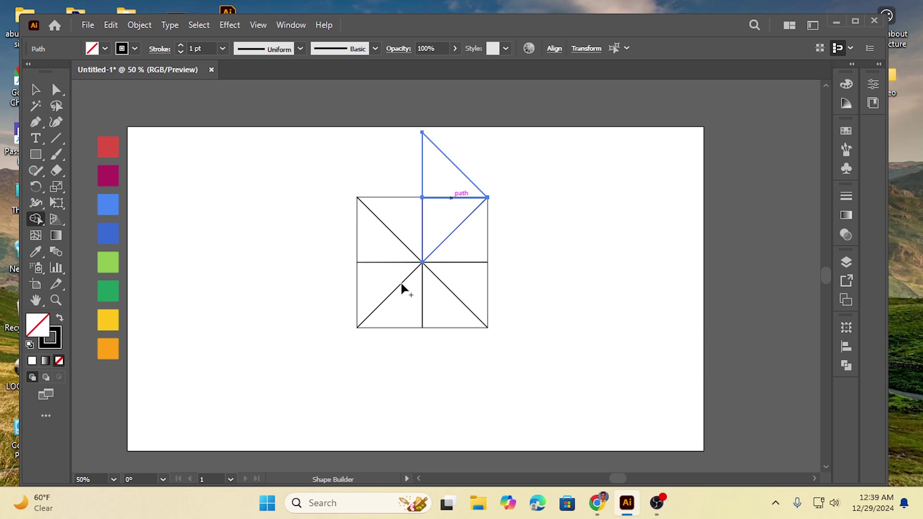
Copy the triangle on the left half of the square's top edge down below the left half of its bottom edge, and deselect it
left_click(36, 89)
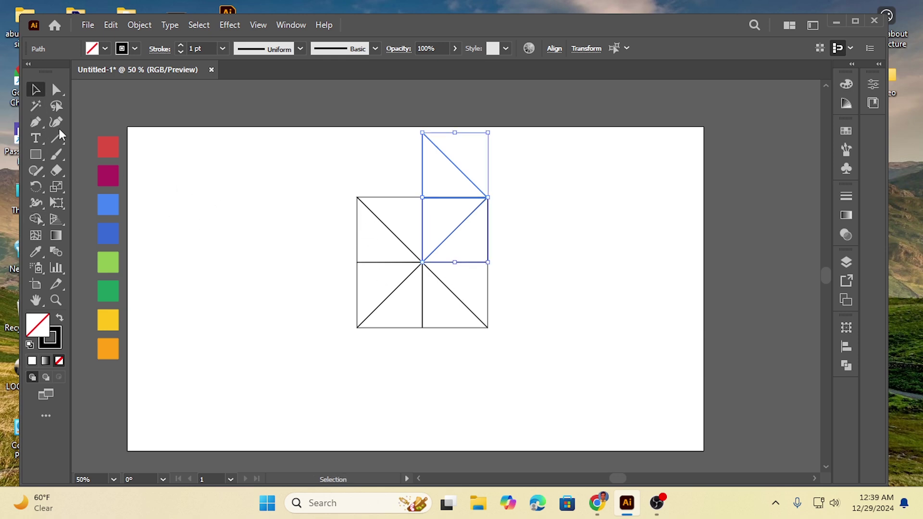
left_click_drag(378, 171, 398, 330)
left_click(541, 317)
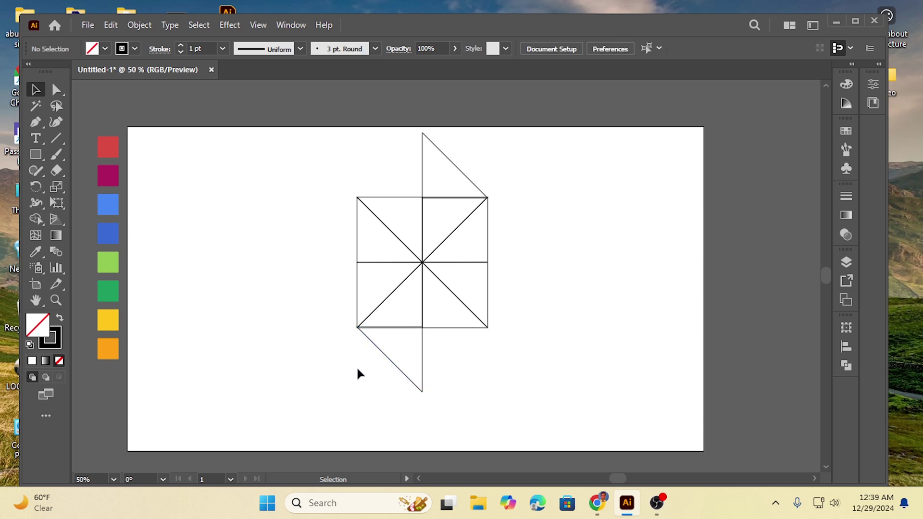
Try to merge the copied bottom triangle with the square's triangle directly above it using the Shape Builder
left_click(403, 323)
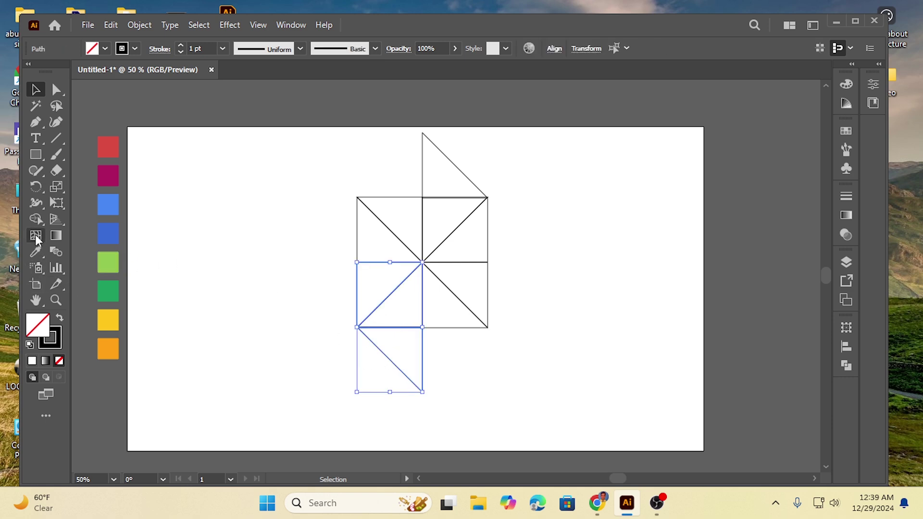
left_click(36, 219)
left_click_drag(403, 344, 406, 315)
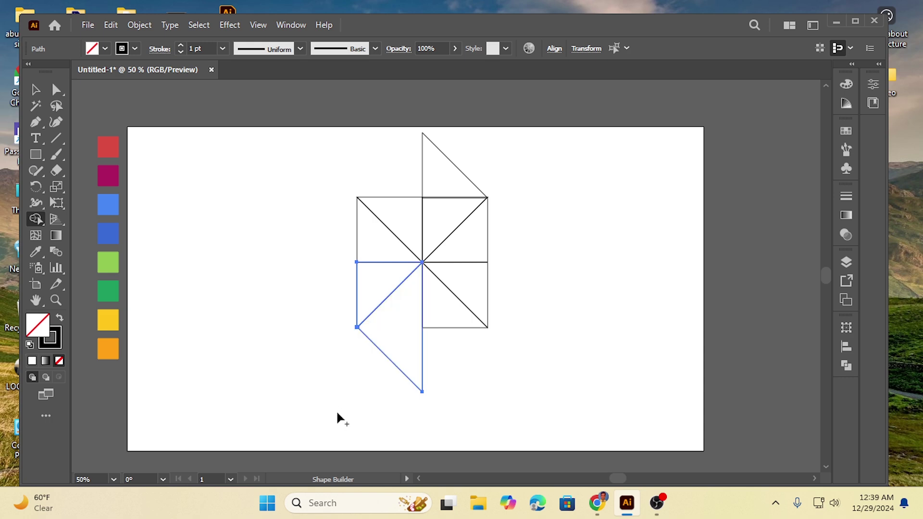
key("ctrl+z")
left_click(36, 89)
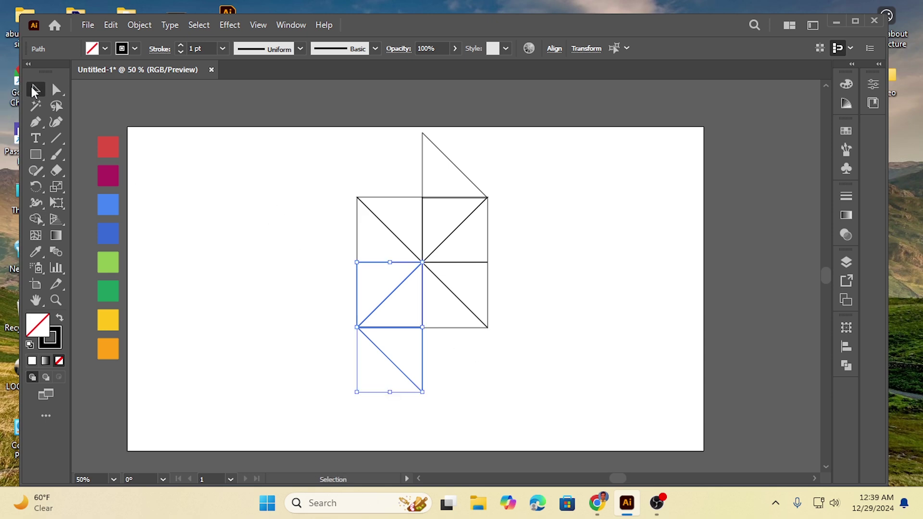
left_click(524, 274)
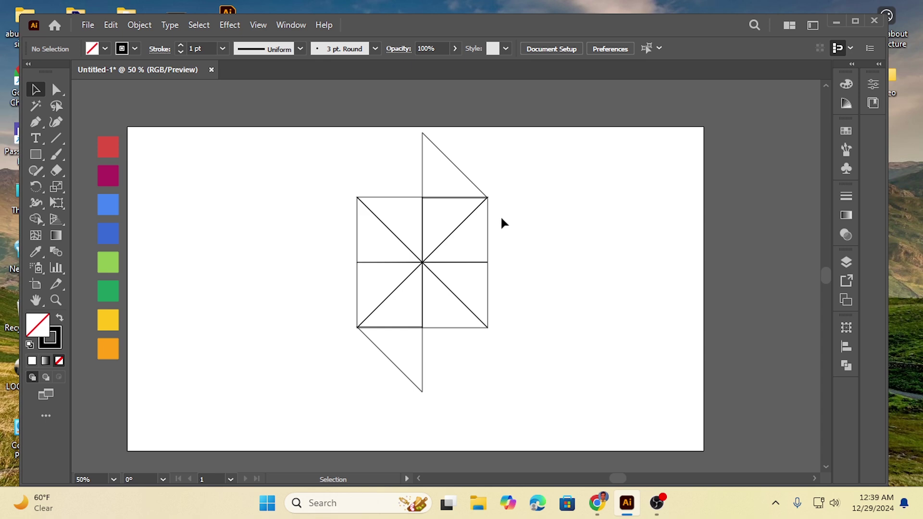
Copy the upper triangle on the square's right edge outside its left edge, and the lower left-edge triangle outside its right edge
left_click(488, 235)
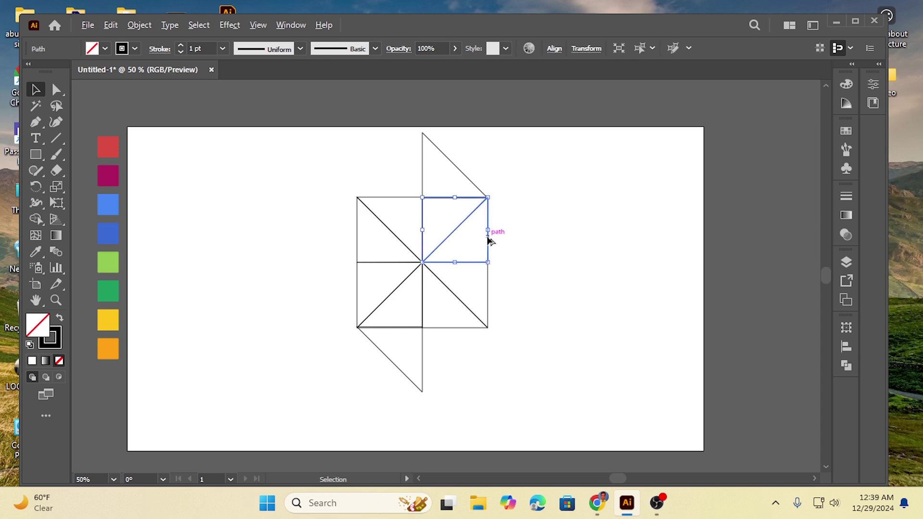
left_click_drag(487, 237, 360, 243)
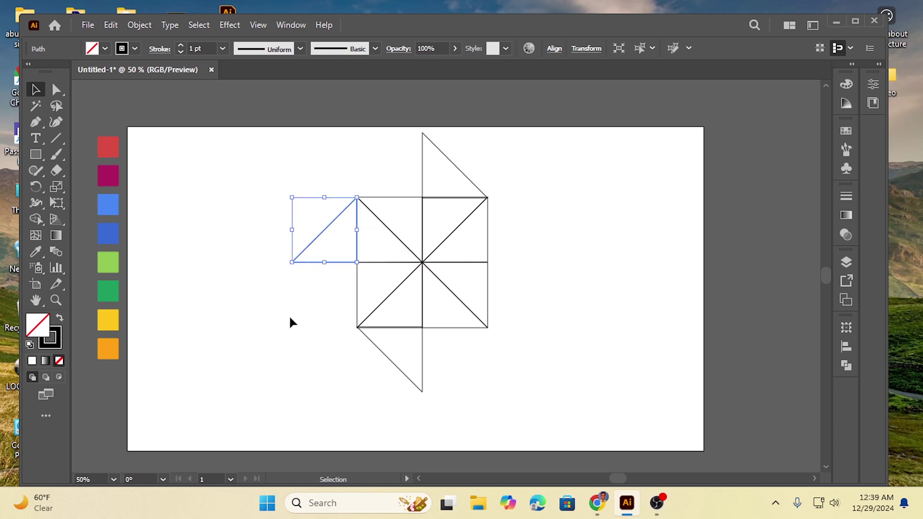
left_click(357, 294)
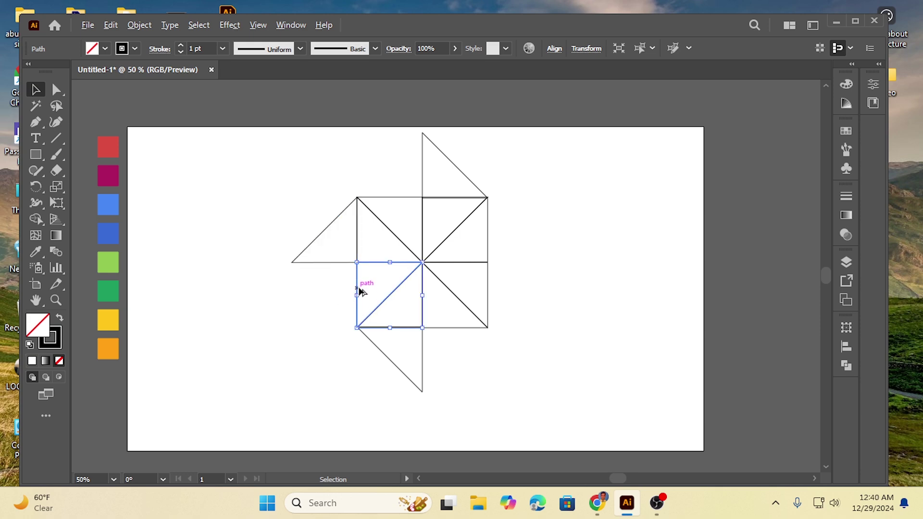
left_click_drag(358, 292, 486, 289)
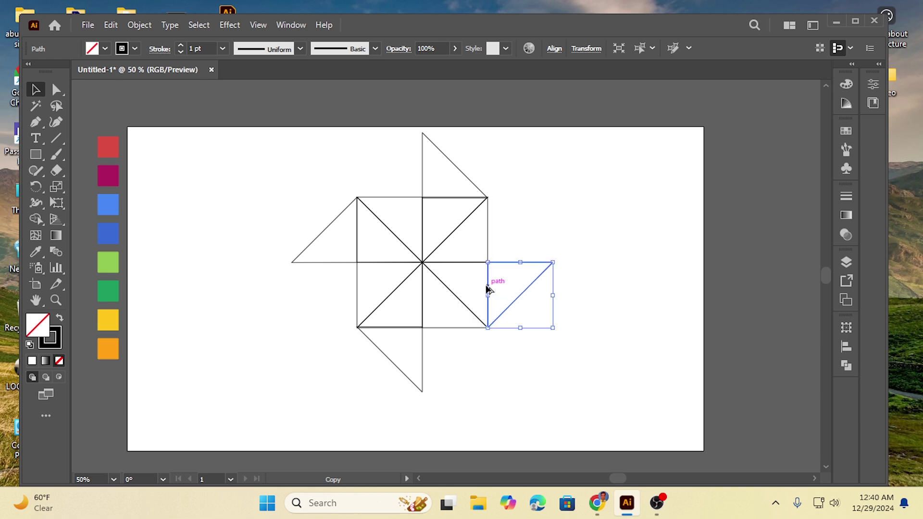
left_click(587, 282)
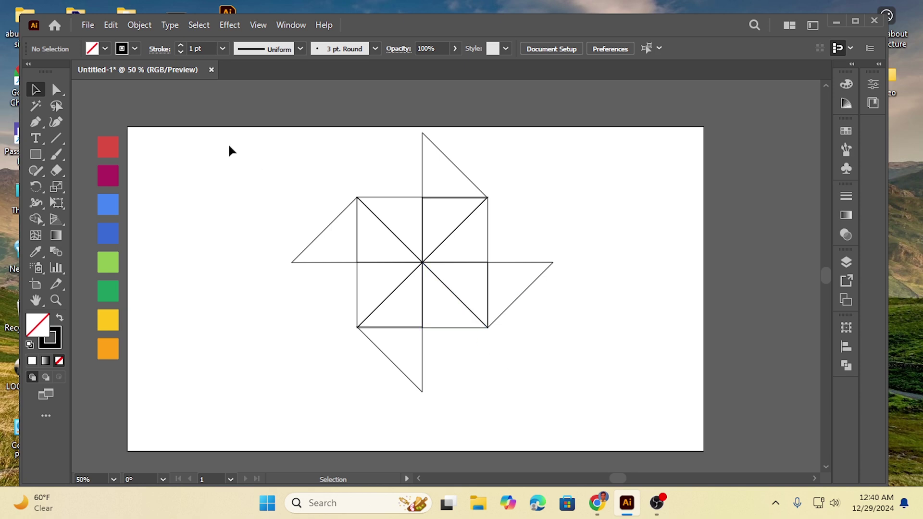
Select all the artwork and merge each outer triangle with its adjoining square triangle using the Shape Builder, forming four large pinwheel blades
left_click_drag(292, 185, 554, 360)
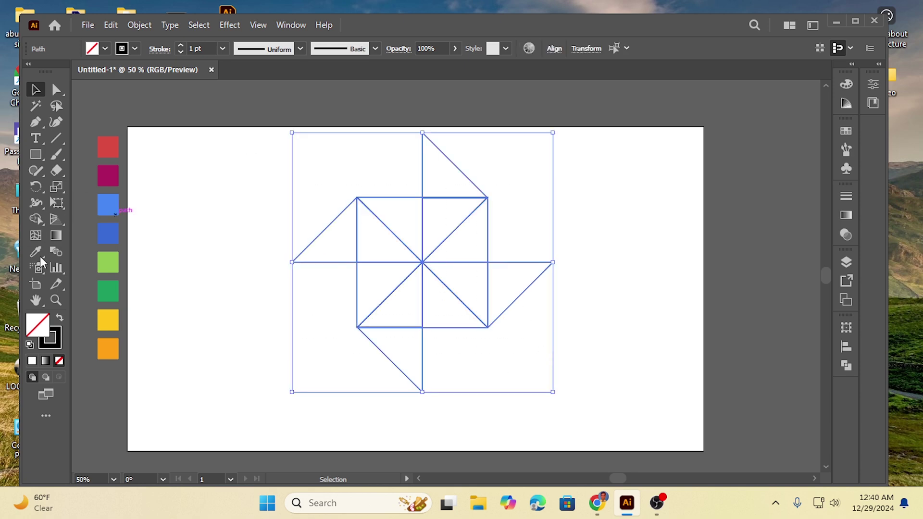
left_click(35, 219)
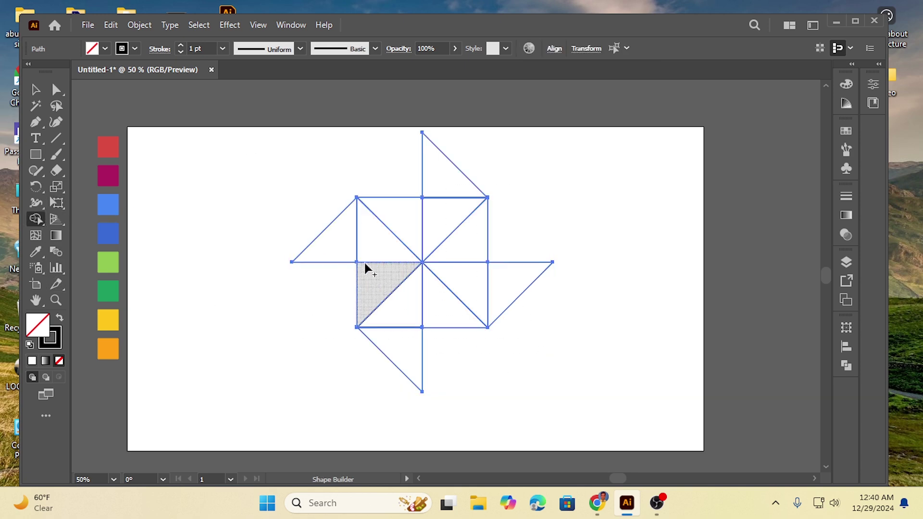
left_click_drag(348, 243, 368, 239)
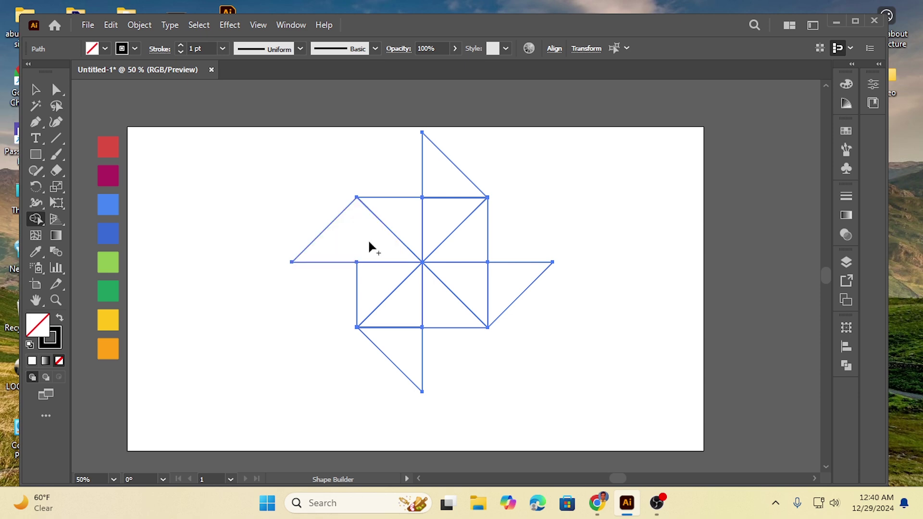
left_click_drag(404, 342, 407, 303)
left_click_drag(473, 281, 476, 283)
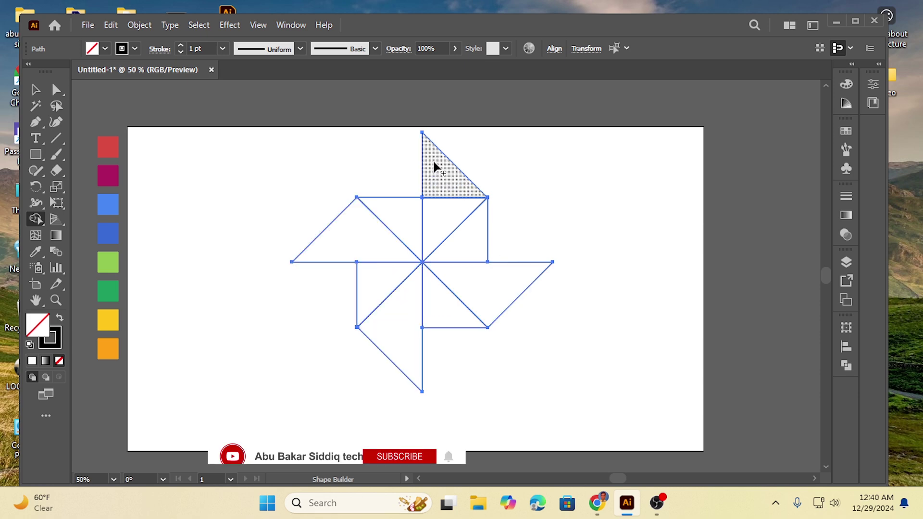
left_click_drag(439, 176, 444, 228)
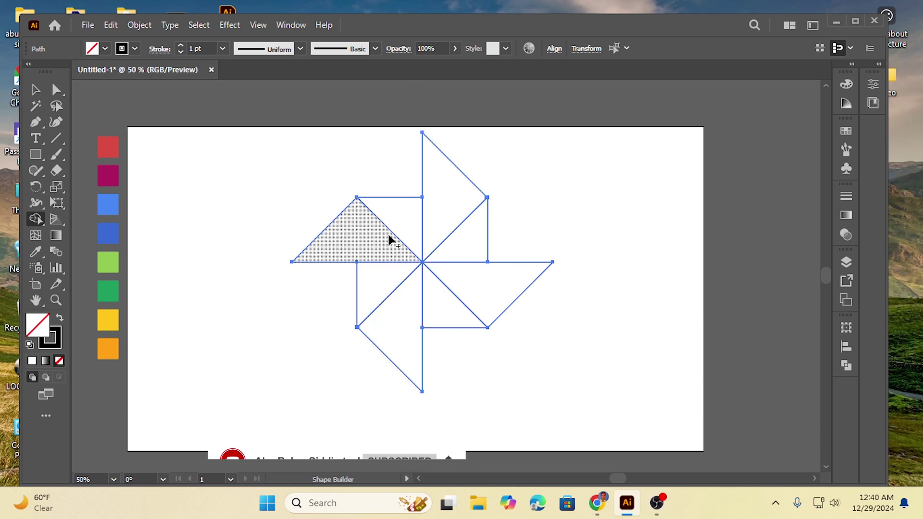
left_click(35, 90)
left_click(198, 240)
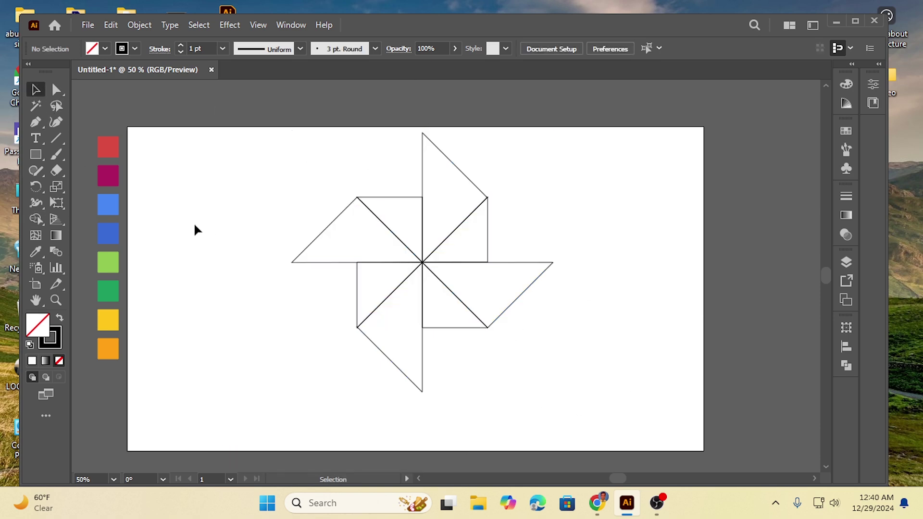
left_click_drag(231, 159, 547, 361)
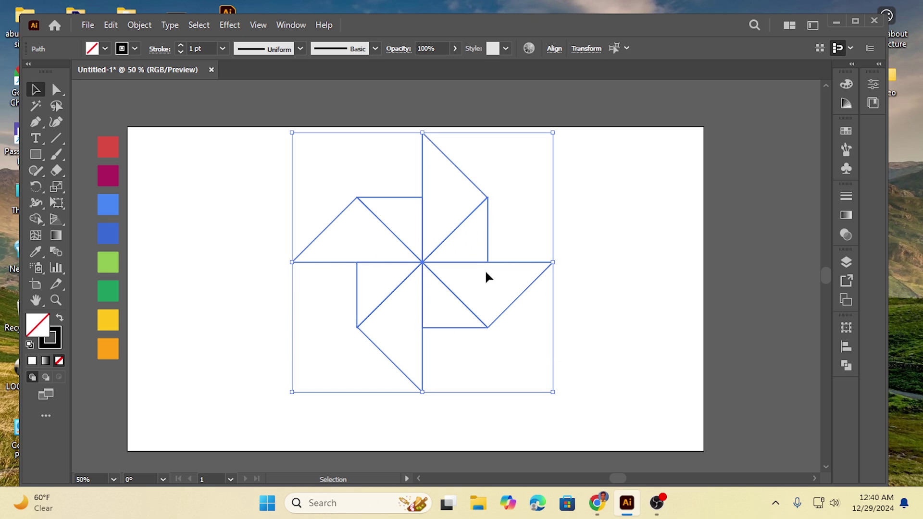
left_click(623, 265)
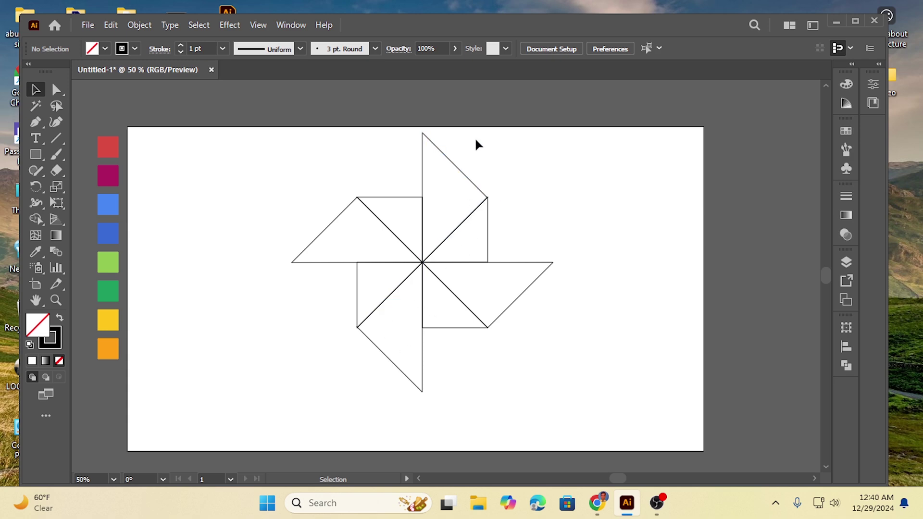
Fill the top blade with the red swatch colour and the small triangle beside it with magenta using the Eyedropper
left_click(461, 186)
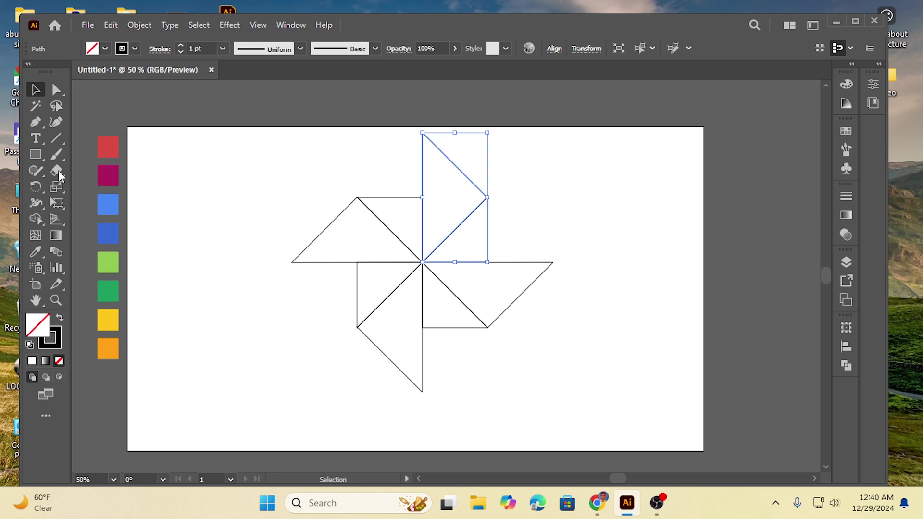
left_click(37, 250)
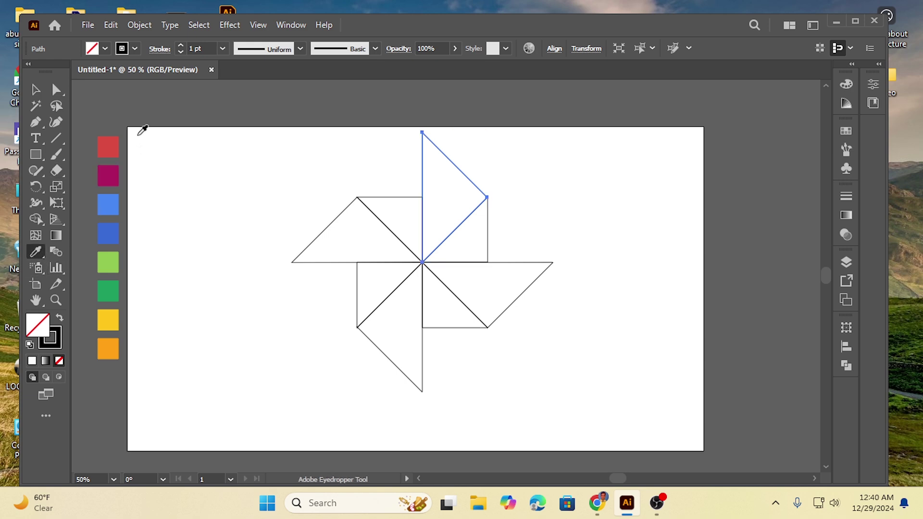
left_click(112, 139)
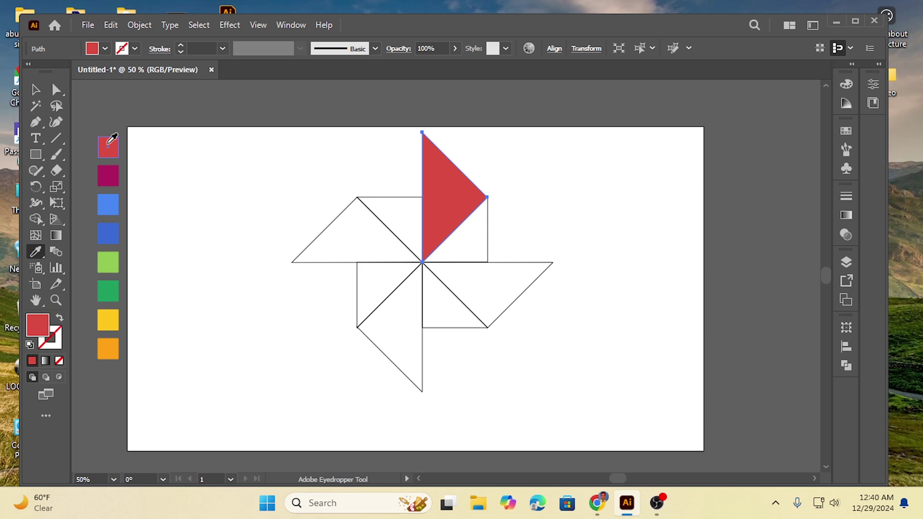
key("v")
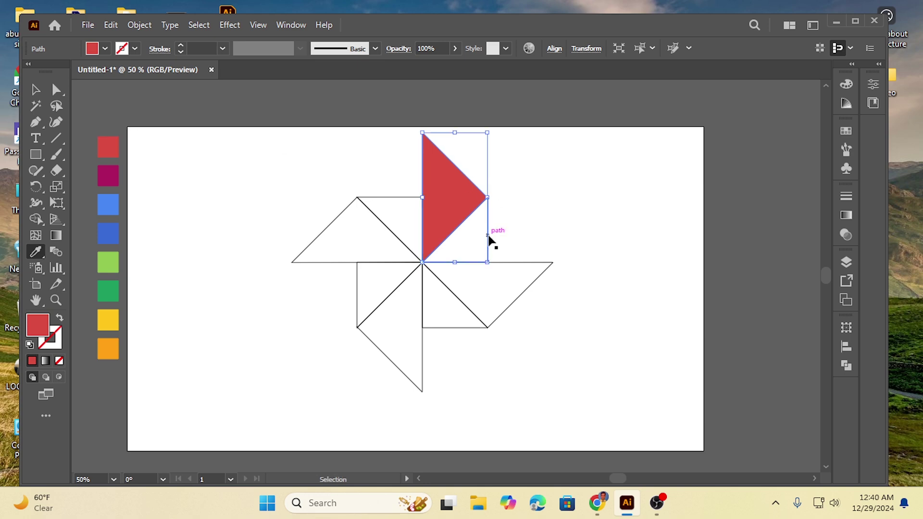
left_click(487, 236)
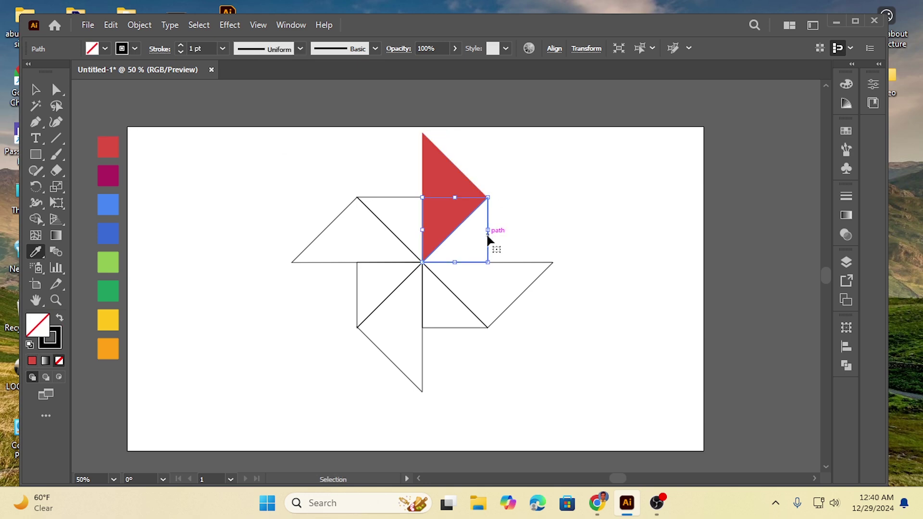
key("i")
left_click(108, 175)
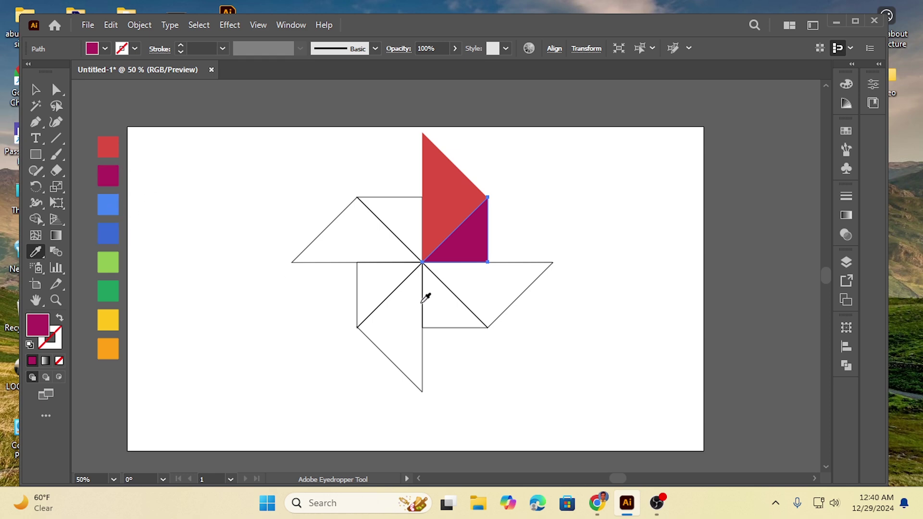
Fill the right blade with the light blue swatch colour and the small triangle below it with dark blue using the Eyedropper
key("ctrl")
left_click(522, 262, "ctrl")
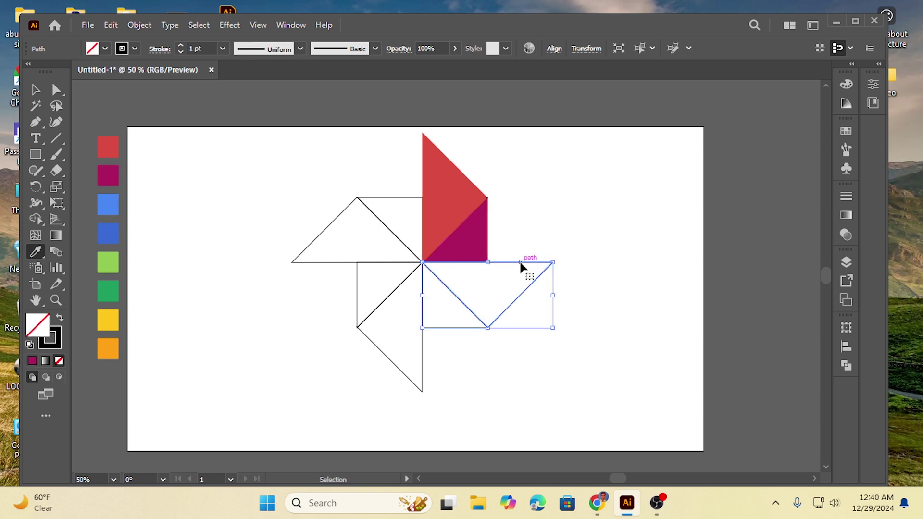
left_click(113, 205)
key("ctrl")
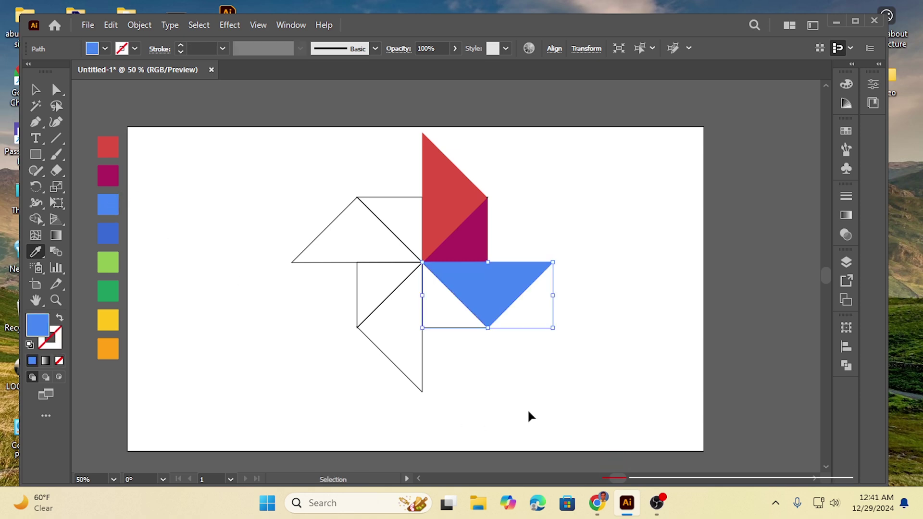
left_click(449, 327, "ctrl")
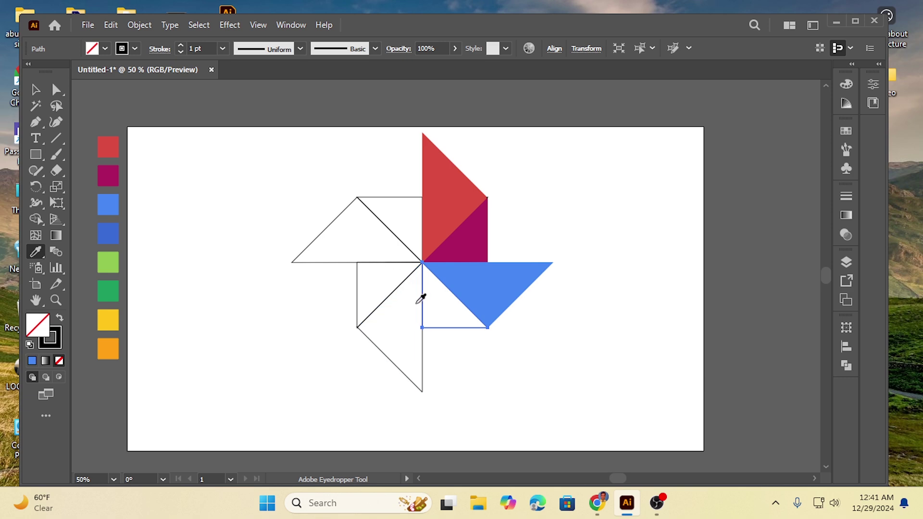
key("ctrl")
left_click(115, 231)
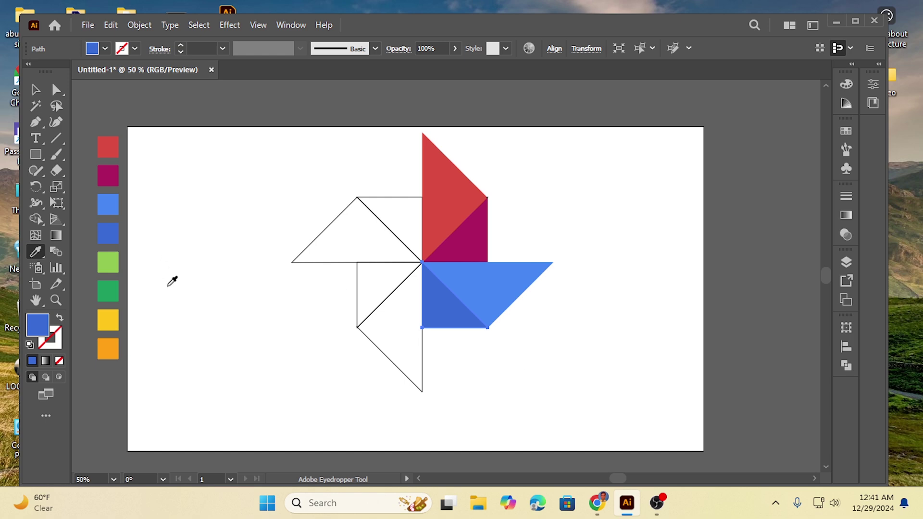
Fill the bottom blade with the light green swatch colour and the small triangle beside it with dark green using the Eyedropper
key("ctrl")
left_click(384, 355, "ctrl")
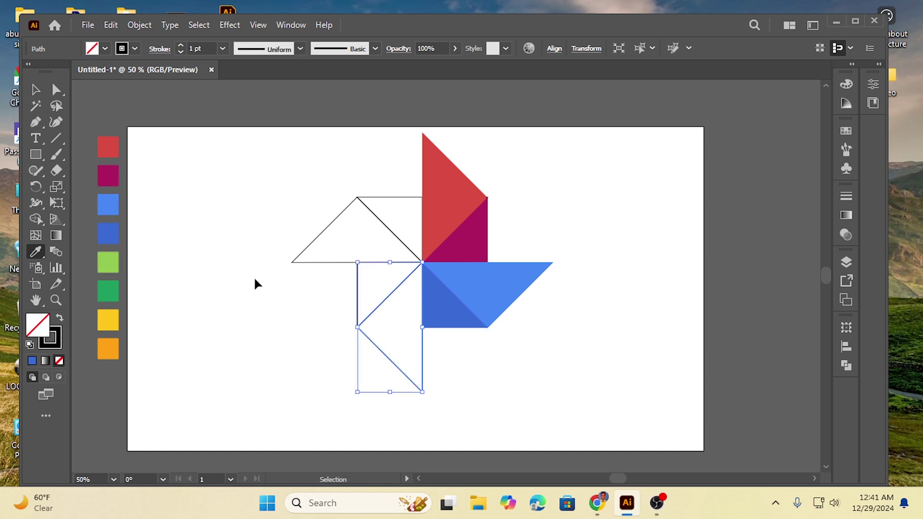
left_click(112, 258)
key("ctrl")
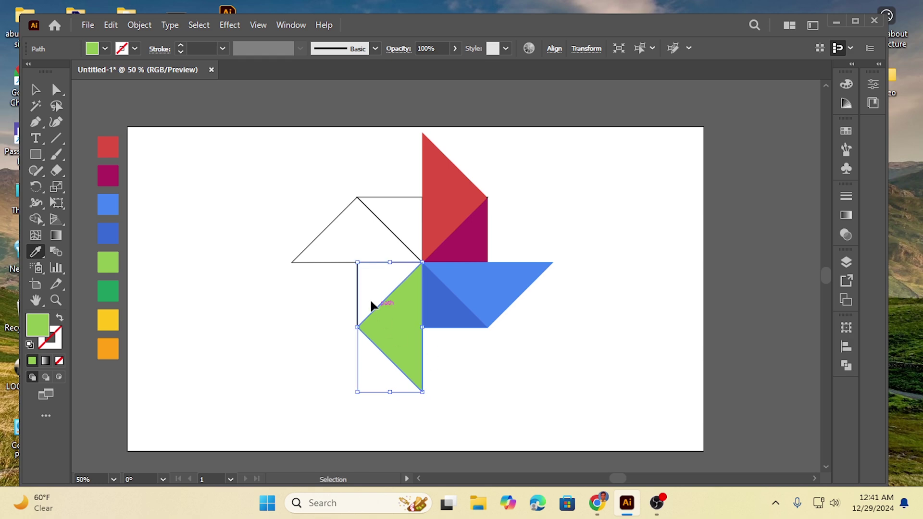
left_click(359, 283, "ctrl")
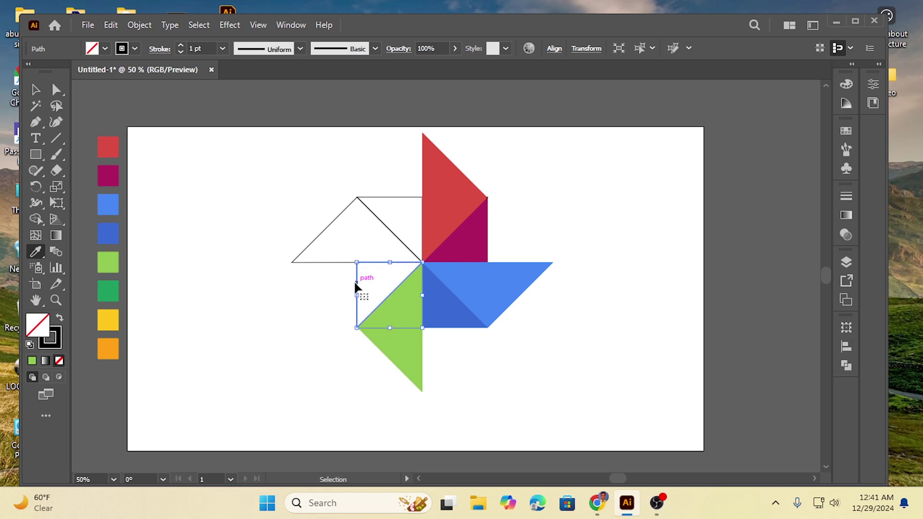
left_click(112, 291)
Fill the left blade with the yellow swatch colour and the small triangle above it with orange, and deselect the artwork
left_click(313, 262, "ctrl")
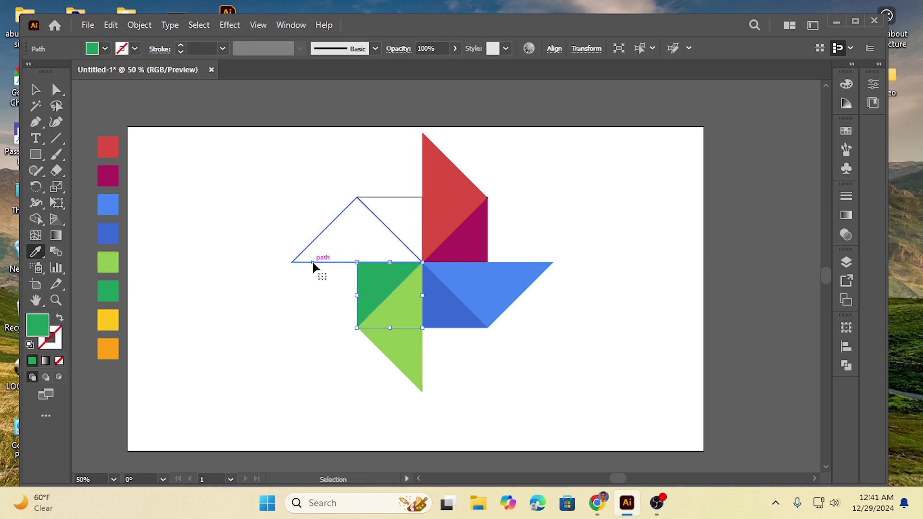
left_click(111, 321)
key("ctrl")
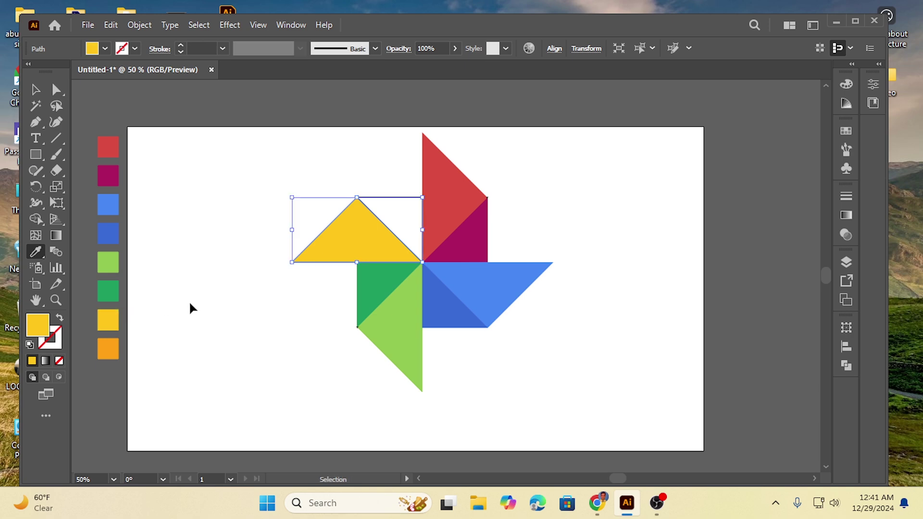
left_click(398, 198, "ctrl")
left_click(110, 343)
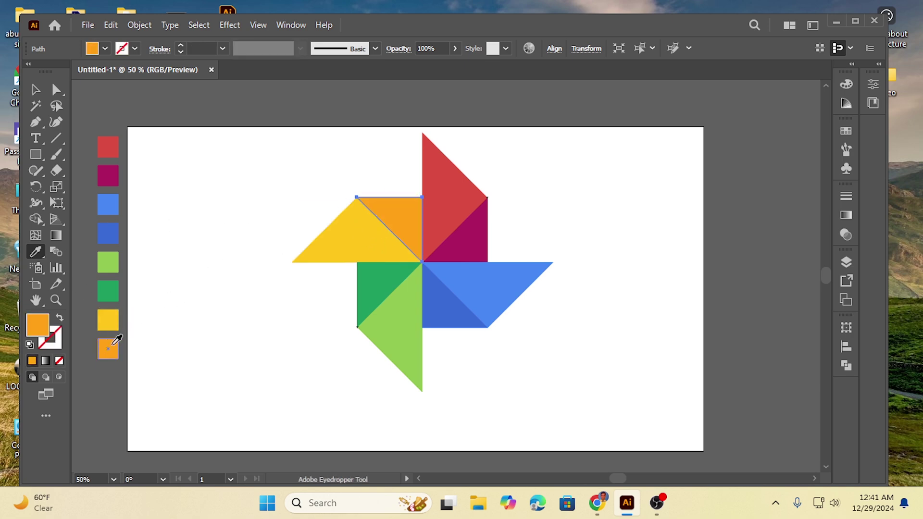
left_click(36, 90)
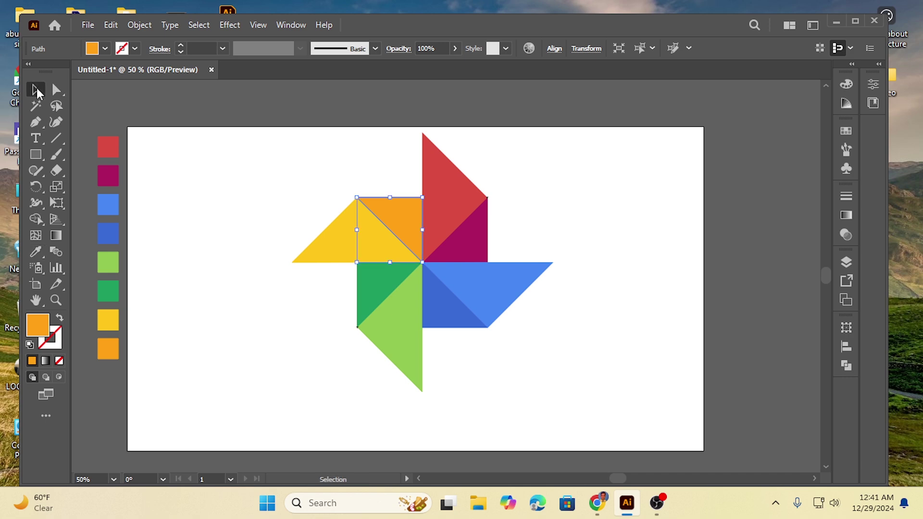
left_click(220, 213)
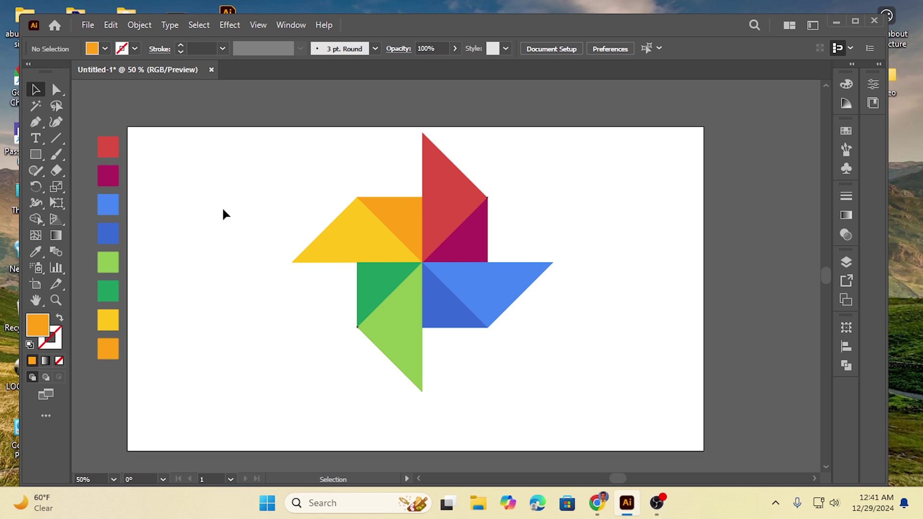
Draw a small four-pointed star on the empty area right of the pinwheel and fill it with white
left_click(35, 154)
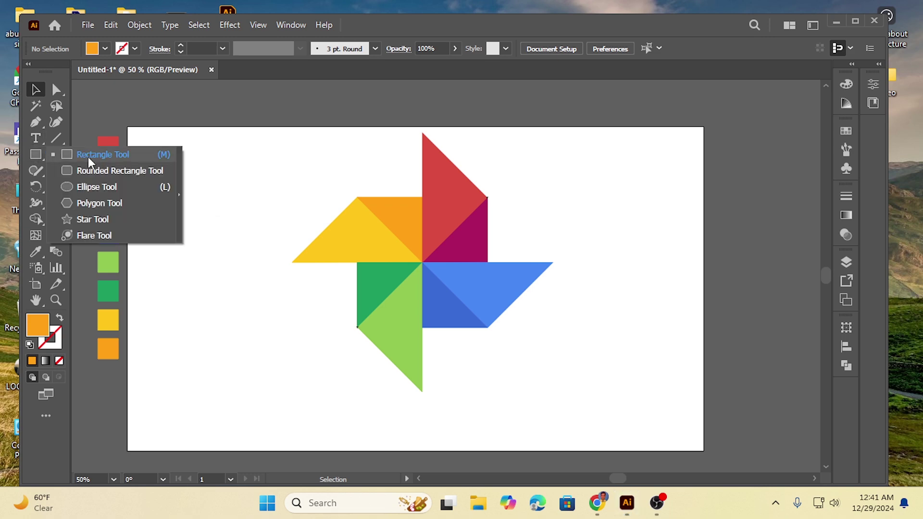
left_click(97, 219)
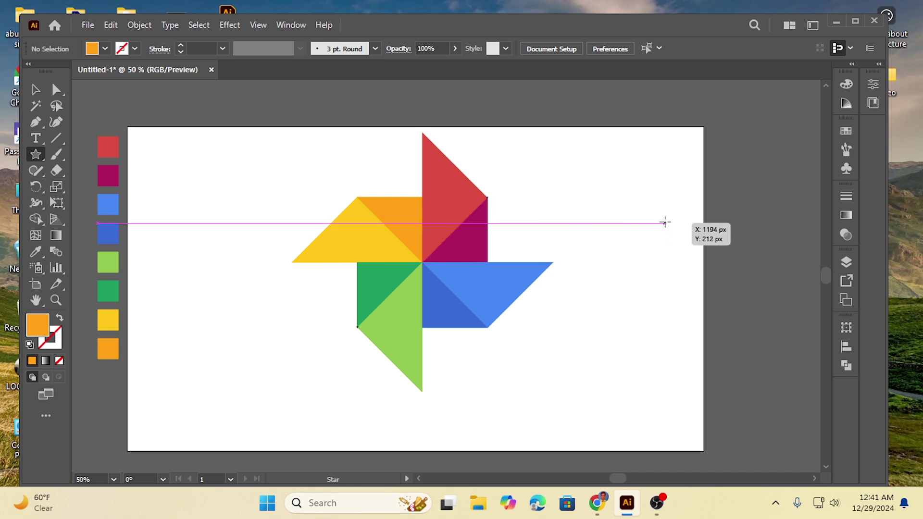
left_click_drag(621, 215, 630, 224)
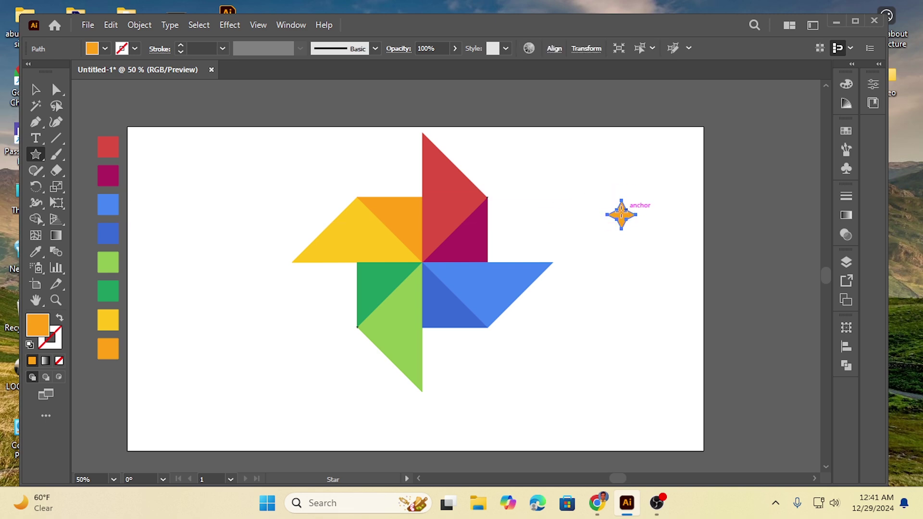
left_click(105, 48)
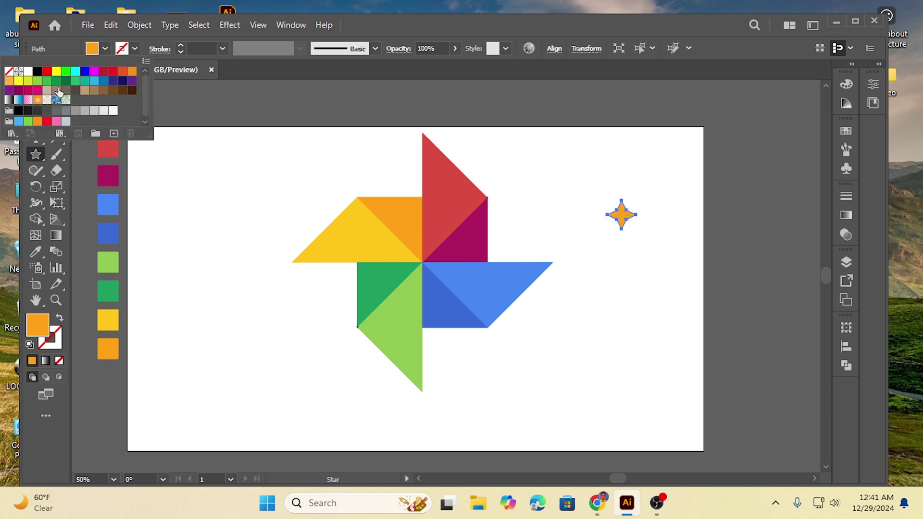
left_click(28, 72)
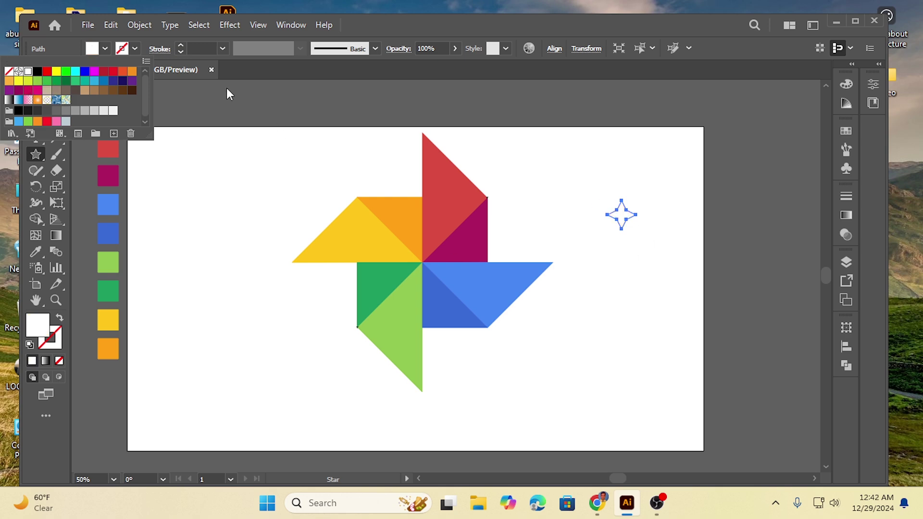
left_click(624, 220)
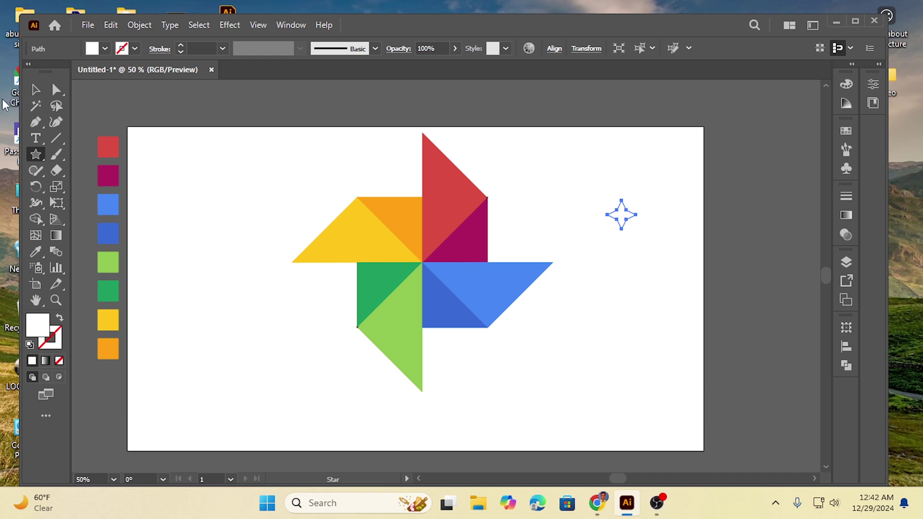
Move the white star onto the pinwheel's centre point and enlarge it slightly about its centre
left_click(36, 90)
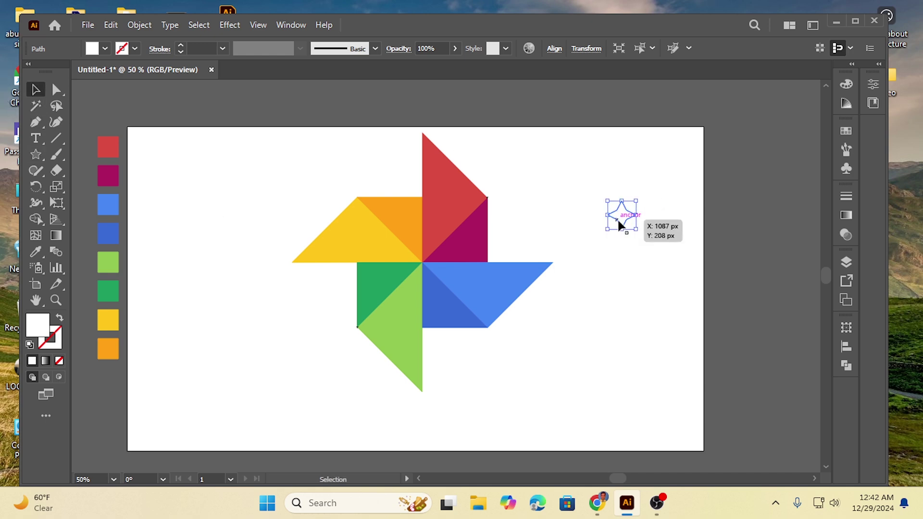
left_click_drag(619, 223, 420, 266)
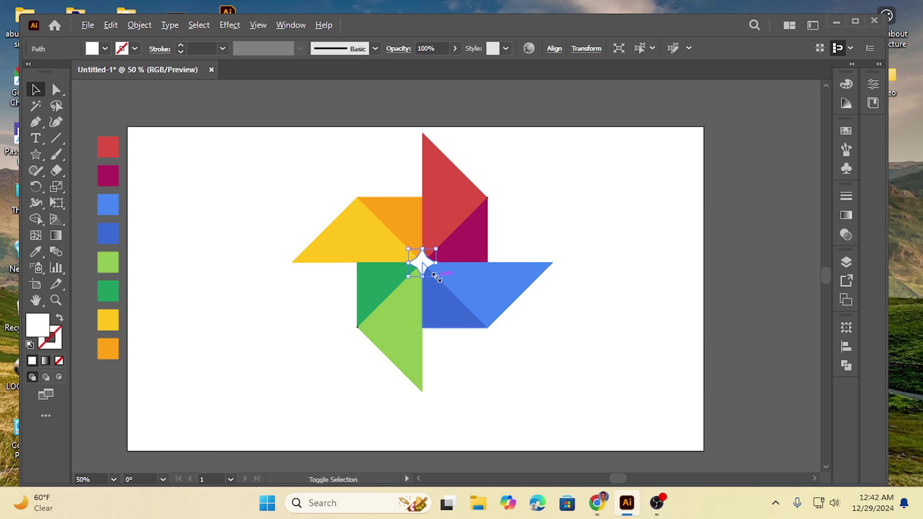
left_click_drag(435, 275, 443, 286)
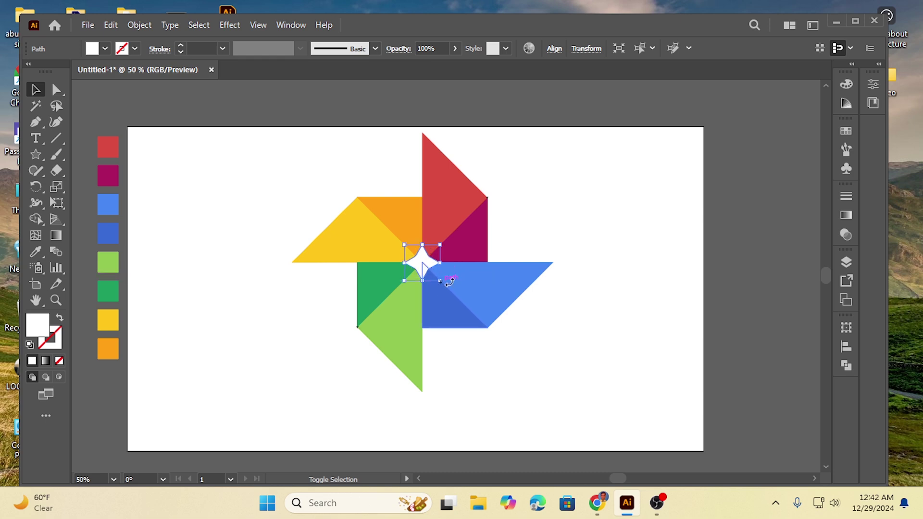
left_click(619, 247)
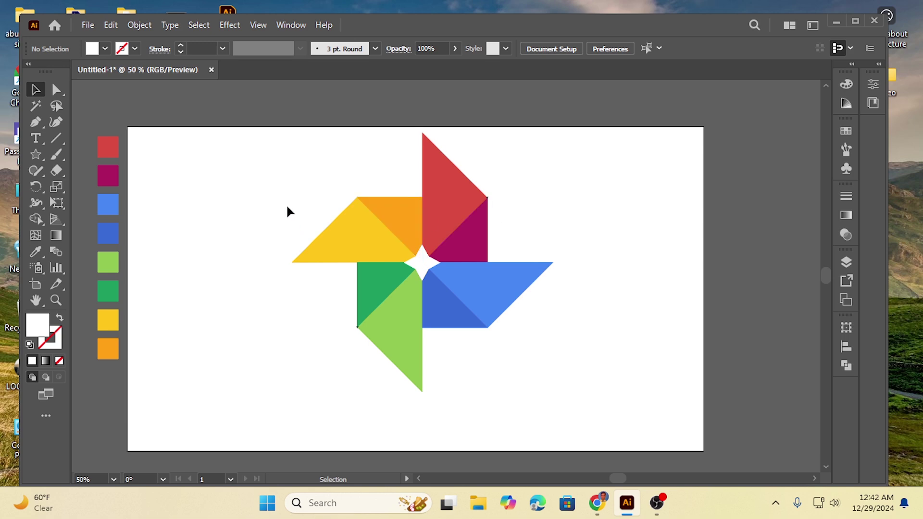
left_click_drag(262, 183, 557, 373)
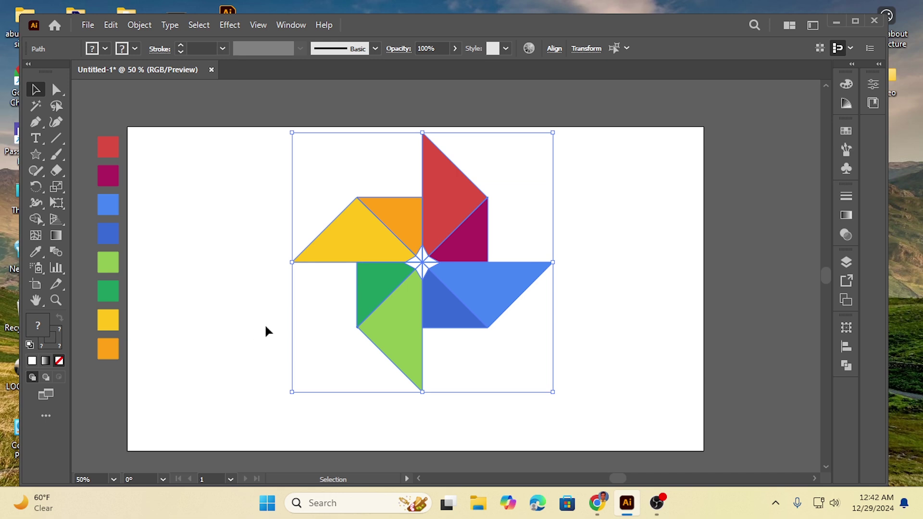
left_click(197, 221)
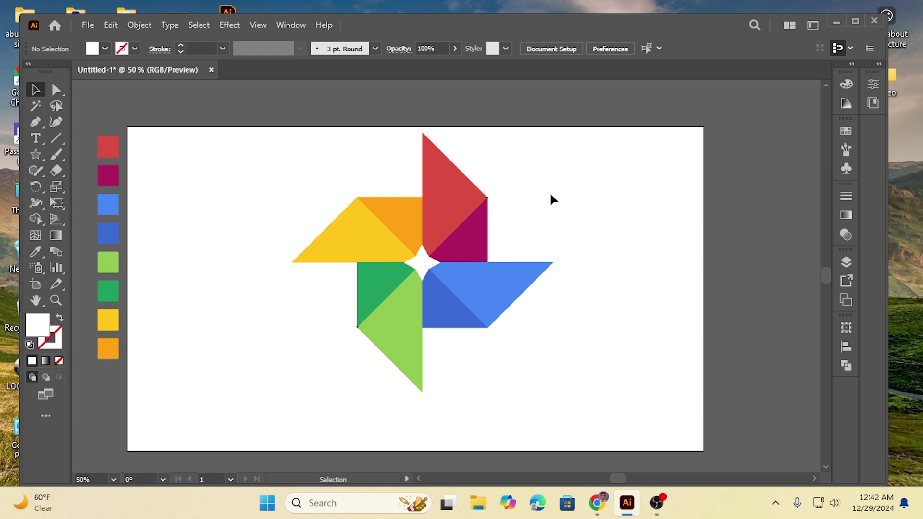